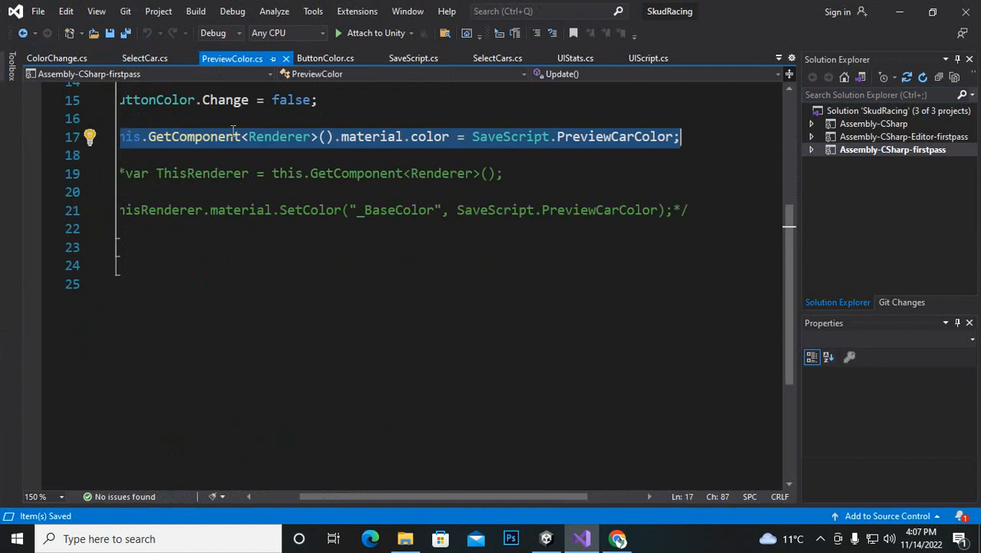
Step: Delete the commented-out ThisRenderer declaration and _BaseColor SetColor lines from Update in PreviewColor.cs
left_click_drag(405, 495, 363, 491)
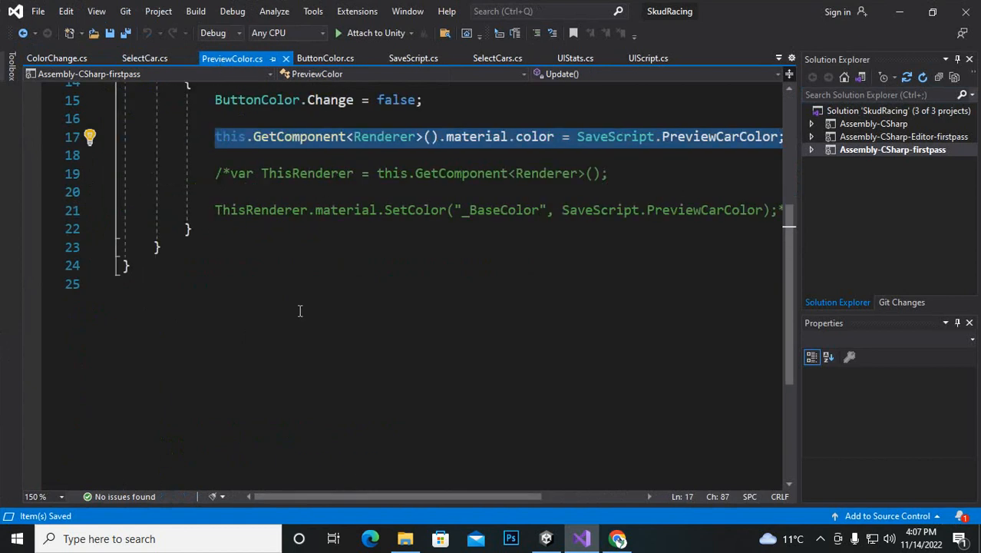
left_click_drag(208, 174, 539, 222)
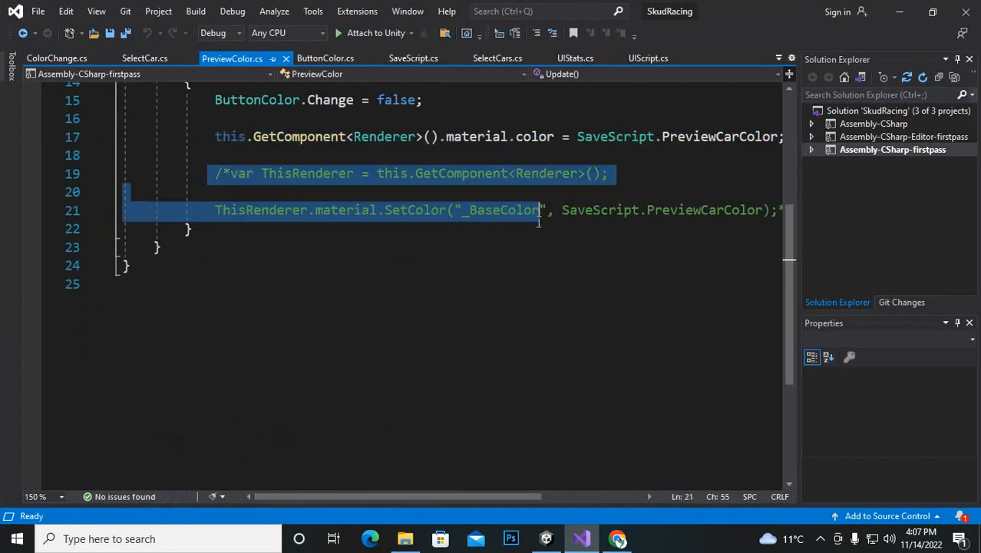
left_click_drag(429, 498, 463, 500)
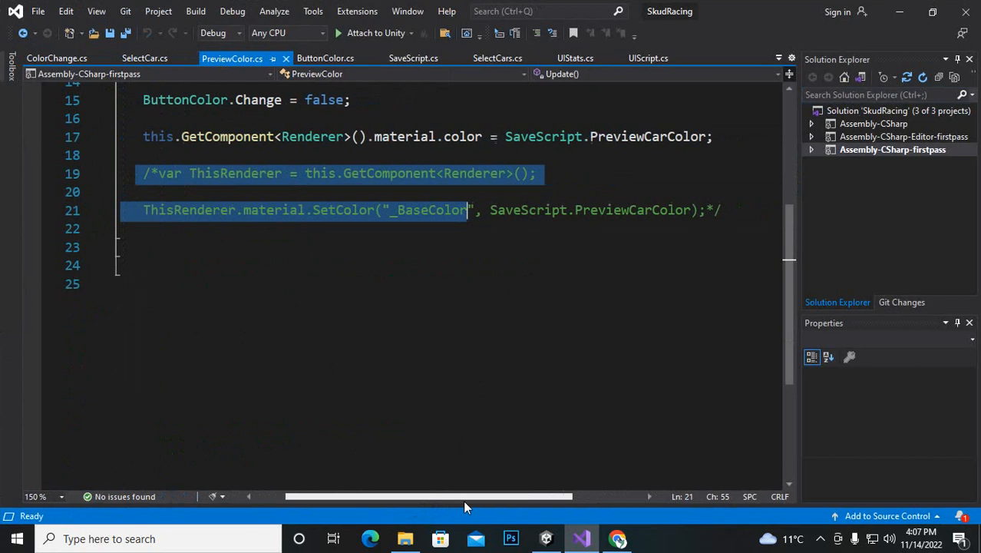
left_click(350, 224)
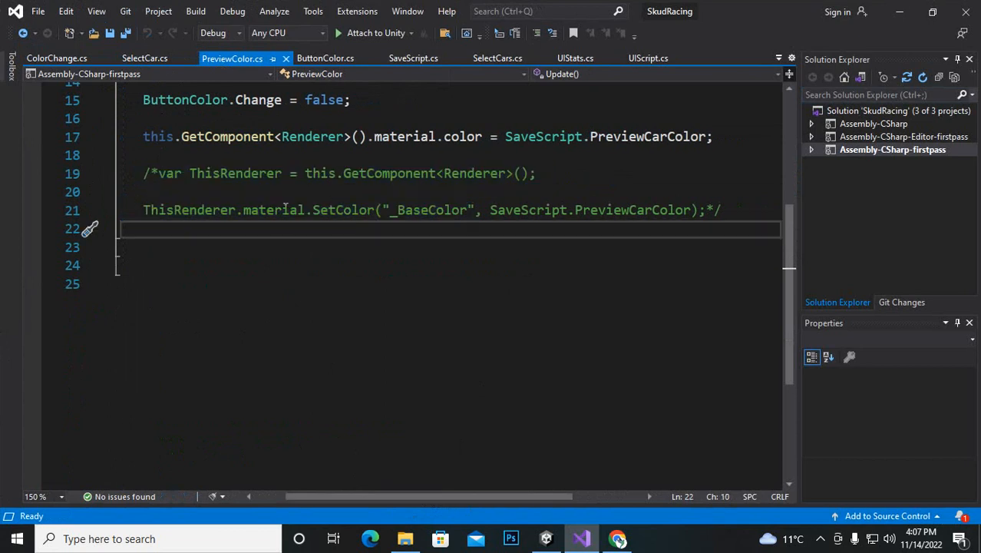
left_click_drag(141, 170, 740, 208)
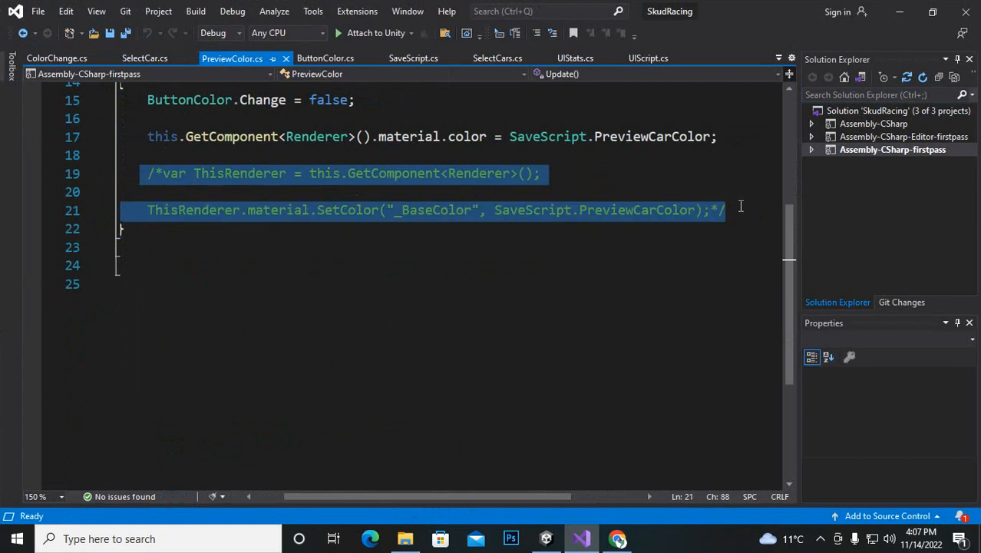
key("Delete")
Step: Review the remaining line in Update that assigns SaveScript.PreviewCarColor to the Renderer's material color
left_click(393, 137)
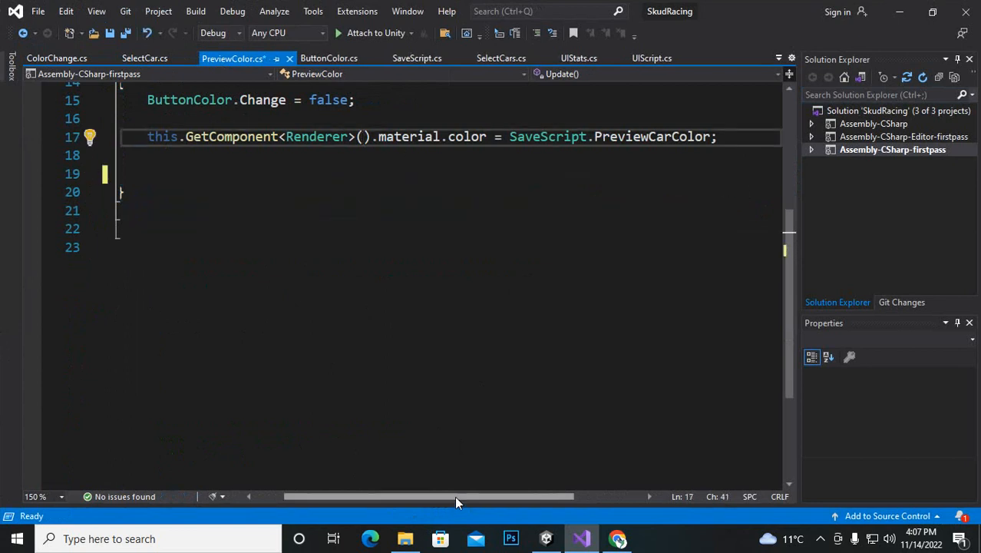
mouse_move(455, 496)
left_mouse_down()
mouse_move(411, 493)
mouse_move(441, 493)
left_mouse_up()
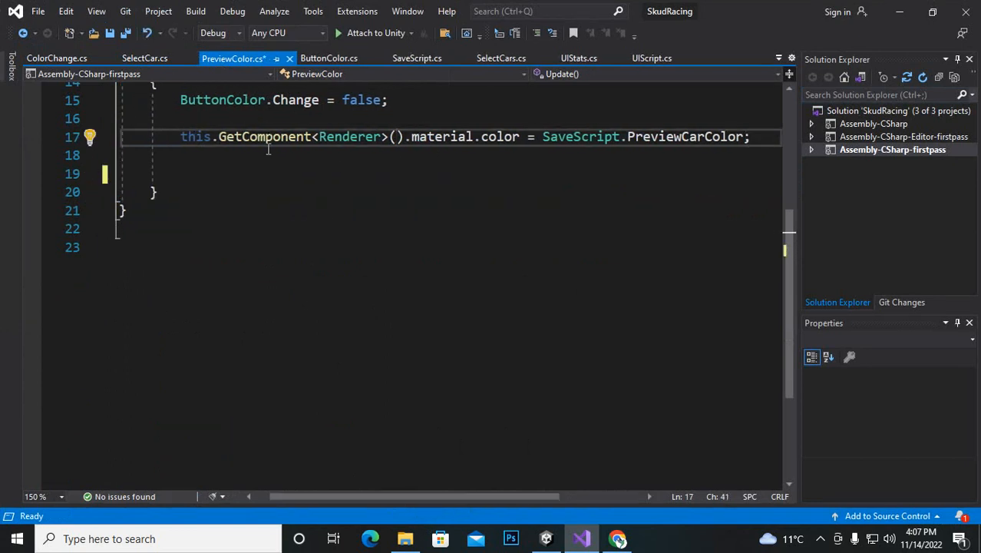
left_click(341, 140)
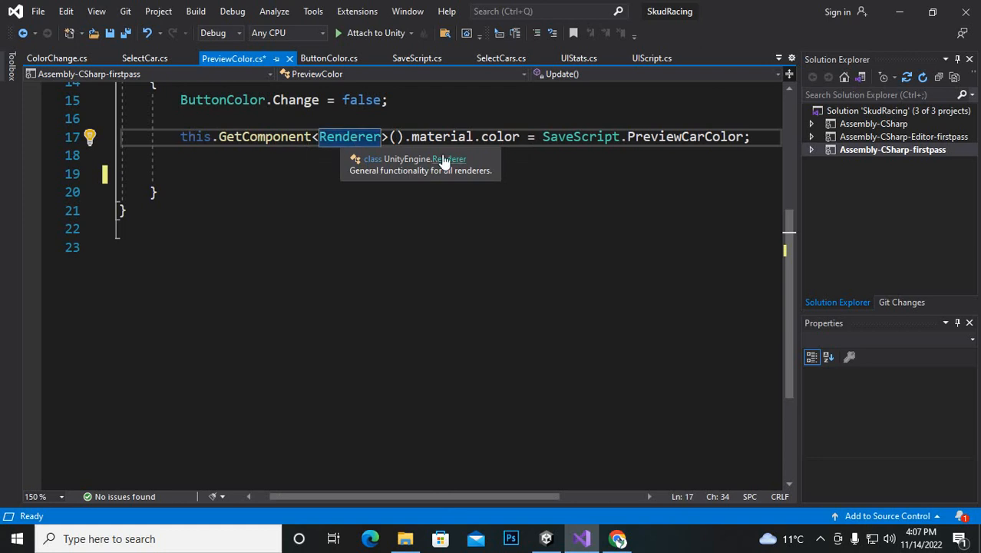
left_click(494, 138)
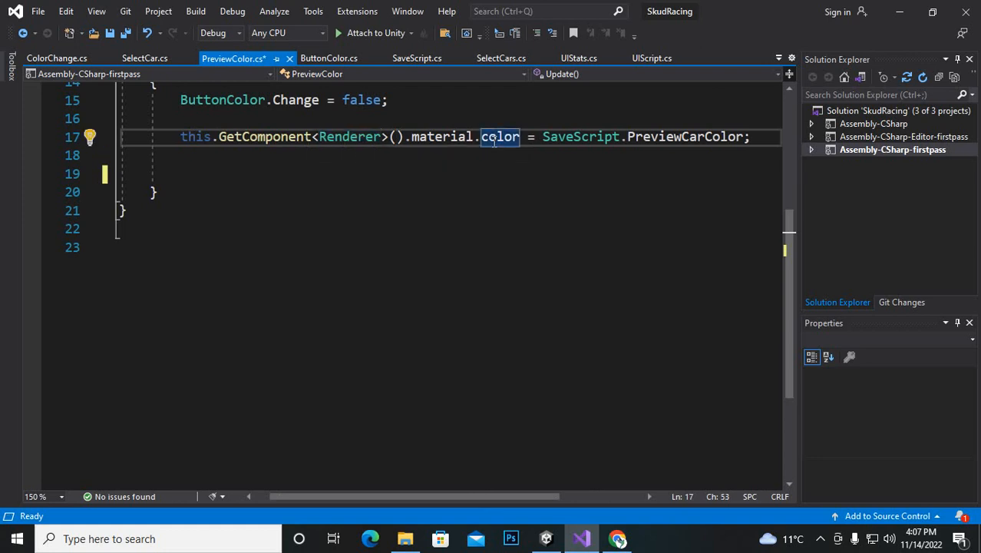
left_click(684, 136)
scroll(508, 263, "up", 5)
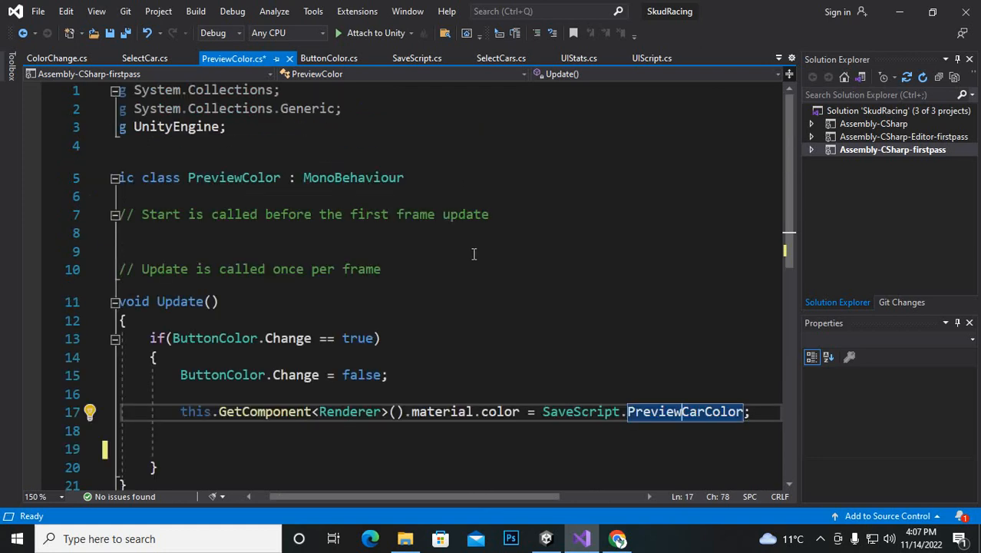
Step: Switch to Unity and play the CarShowRoom scene to test the black, cyan and orange car colours, then stop it
left_click(547, 539)
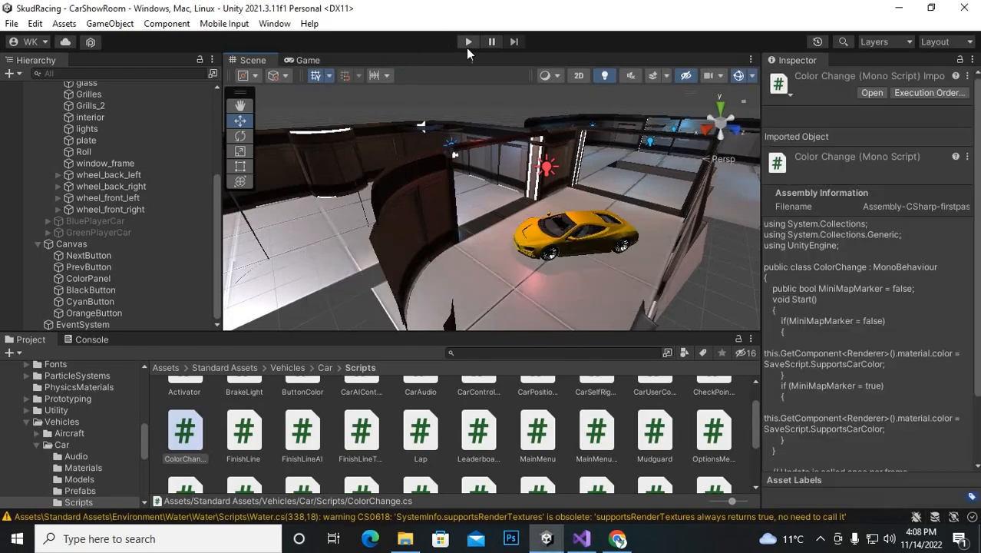
left_click(467, 42)
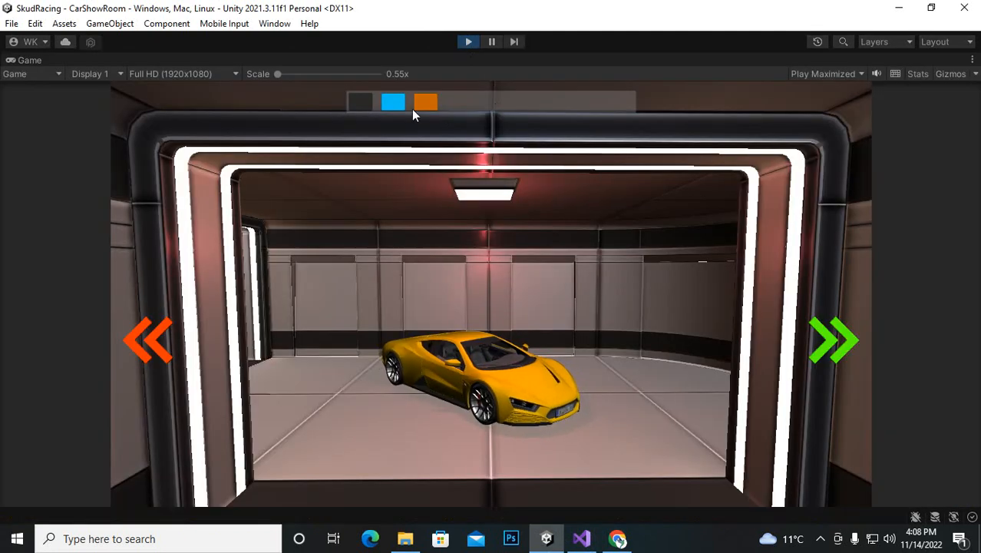
left_click(365, 106)
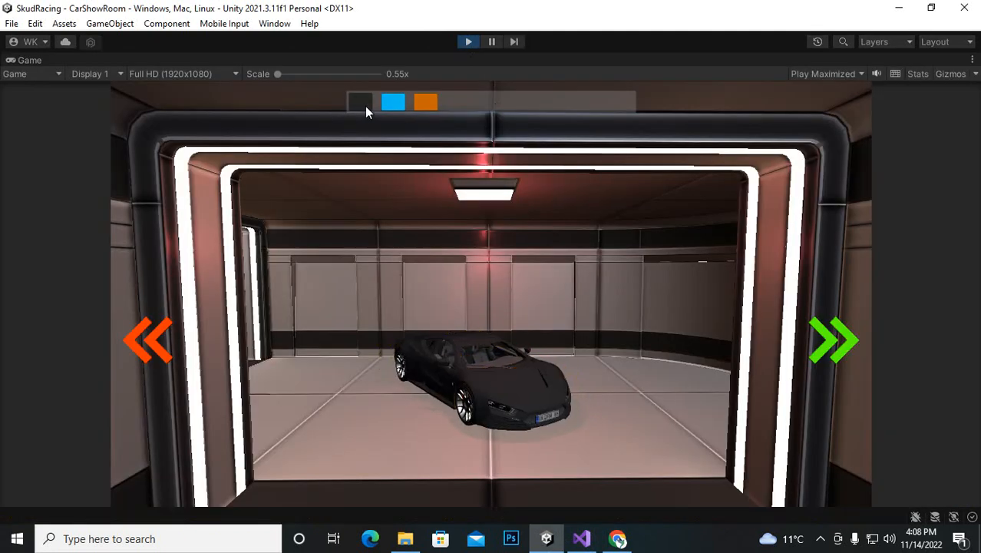
left_click(399, 106)
left_click(424, 108)
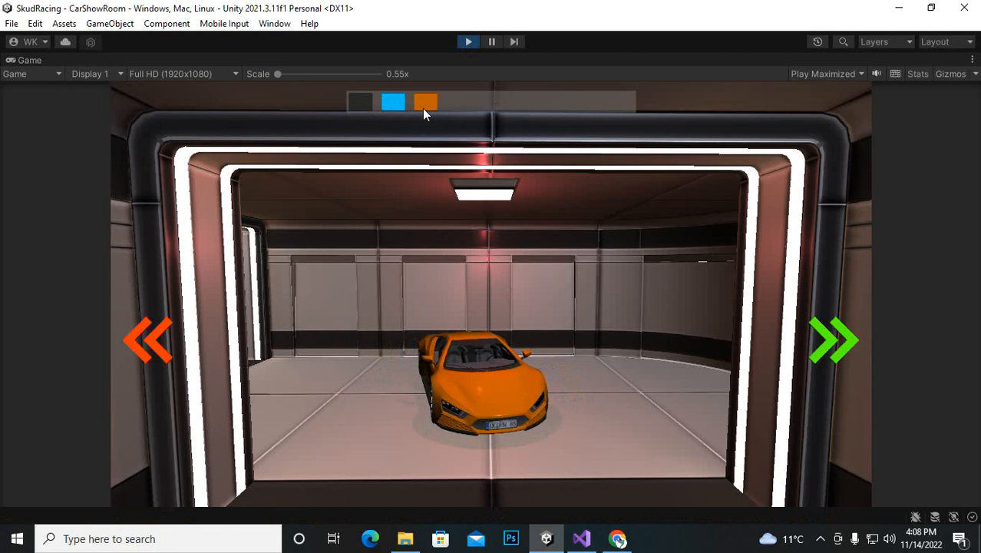
left_click(391, 109)
left_click(368, 105)
left_click(393, 102)
left_click(425, 102)
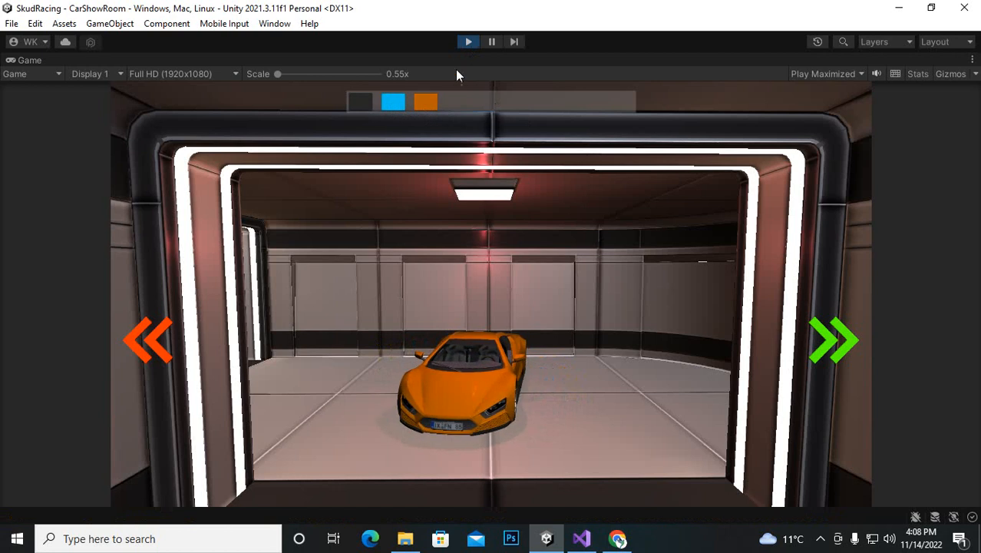
left_click(467, 41)
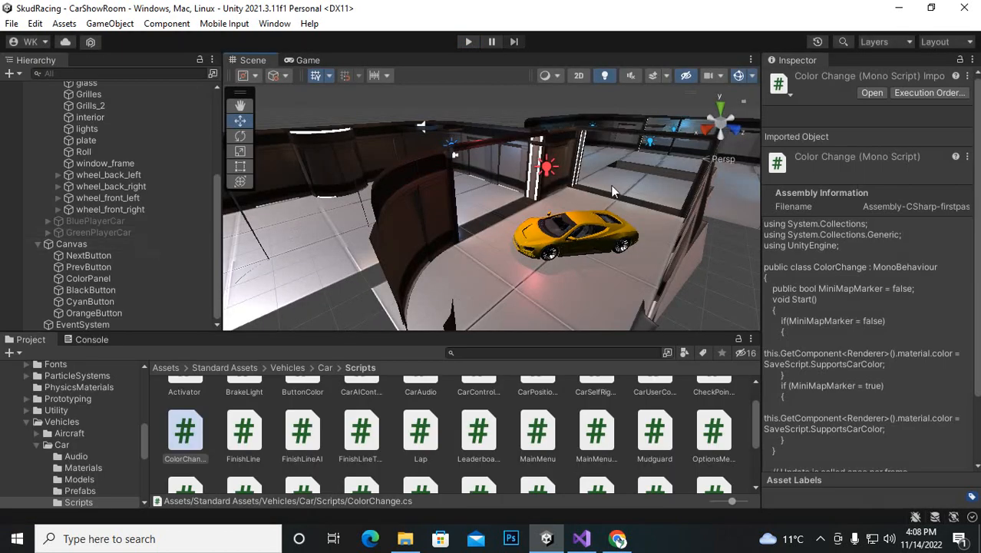
scroll(417, 205, "down", 5)
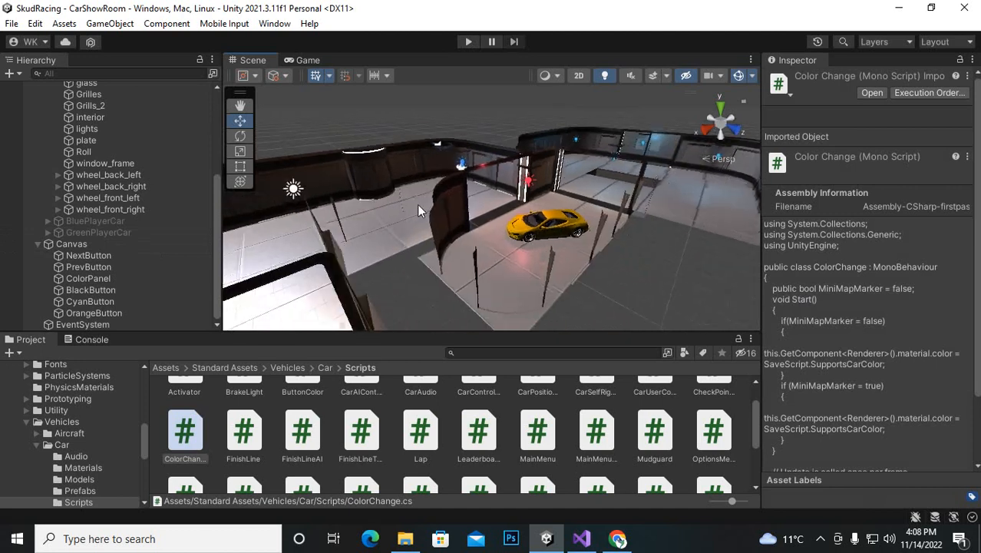
scroll(417, 203, "up", 2)
scroll(416, 198, "down", 10)
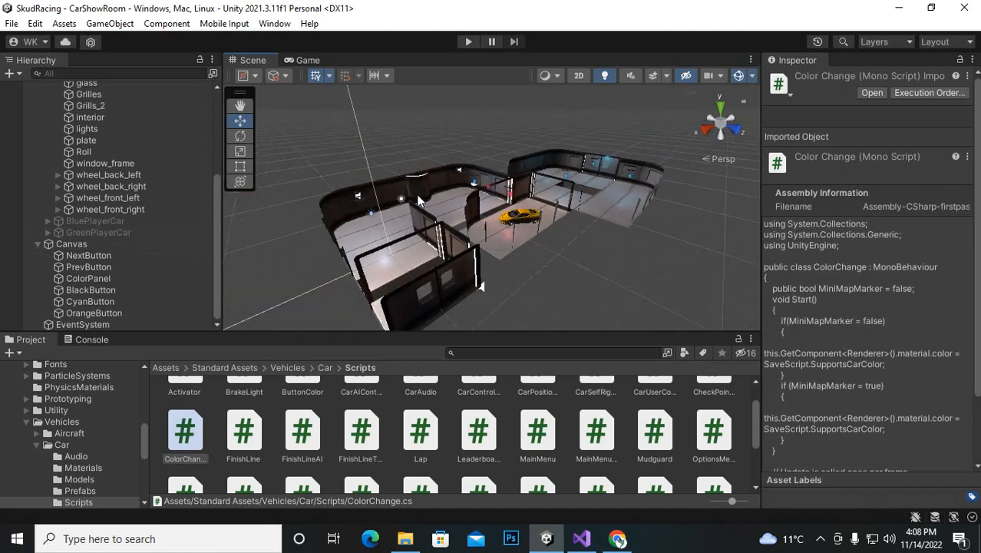
scroll(419, 199, "down", 8)
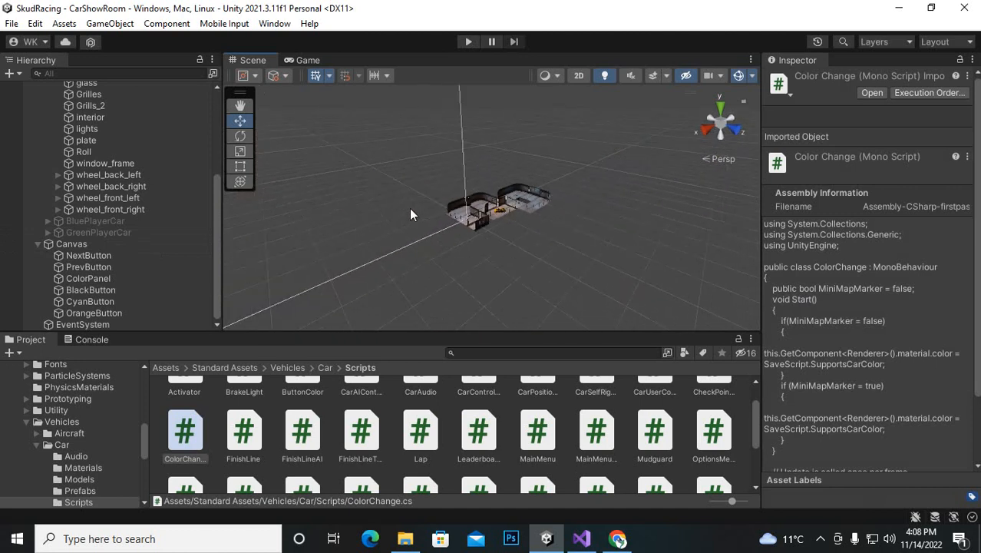
scroll(413, 212, "down", 2)
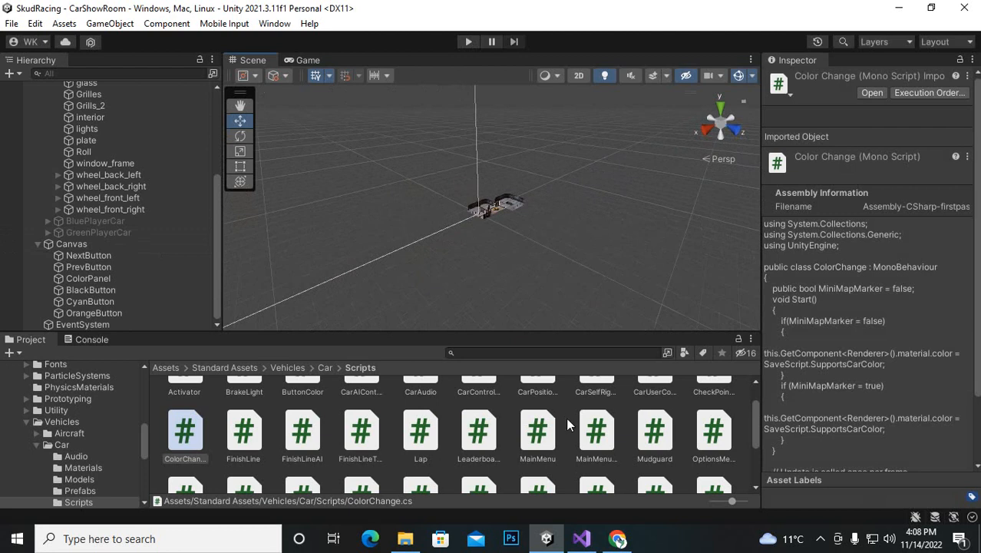
left_click(581, 530)
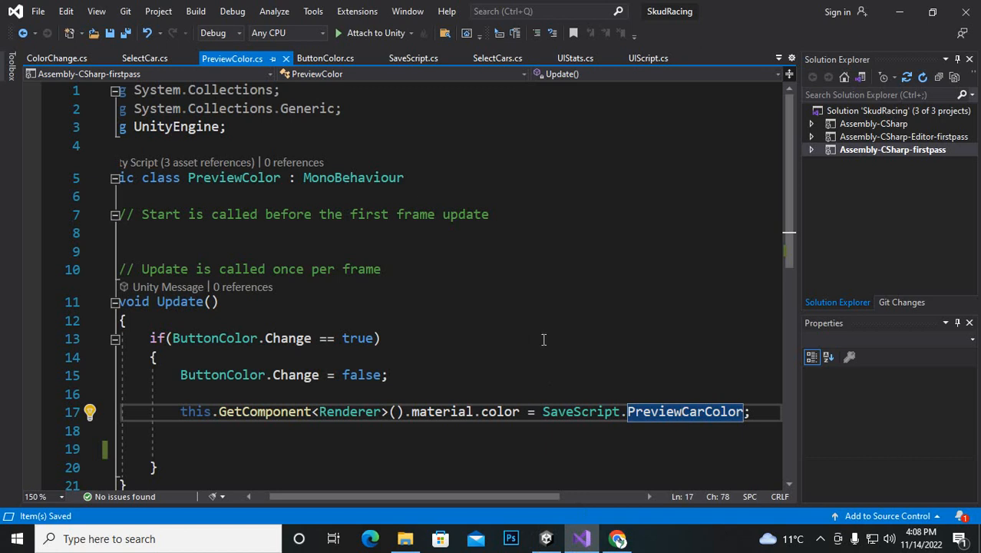
Step: Return to Unity and show the showroom's UI canvas in the Scene view in 2D mode
left_click(546, 538)
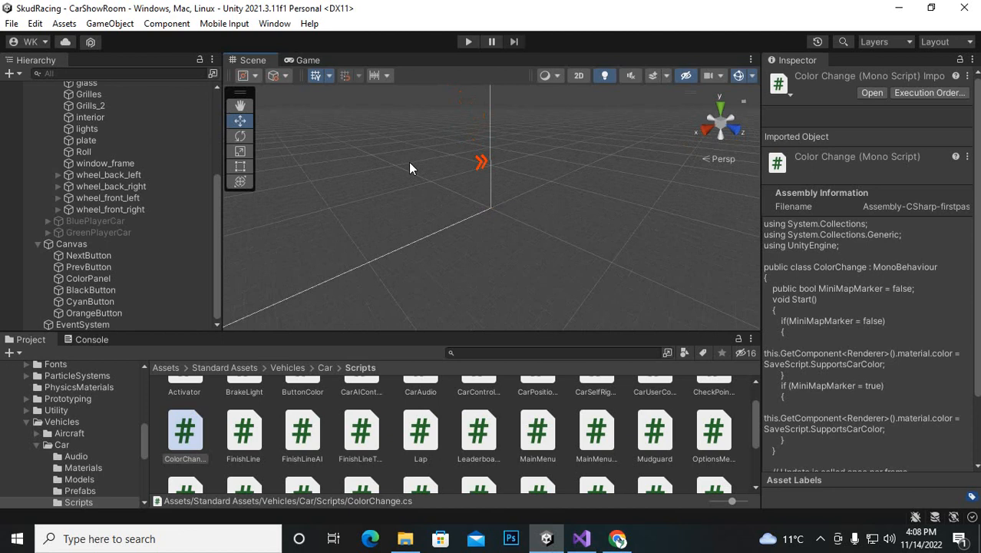
left_click(579, 76)
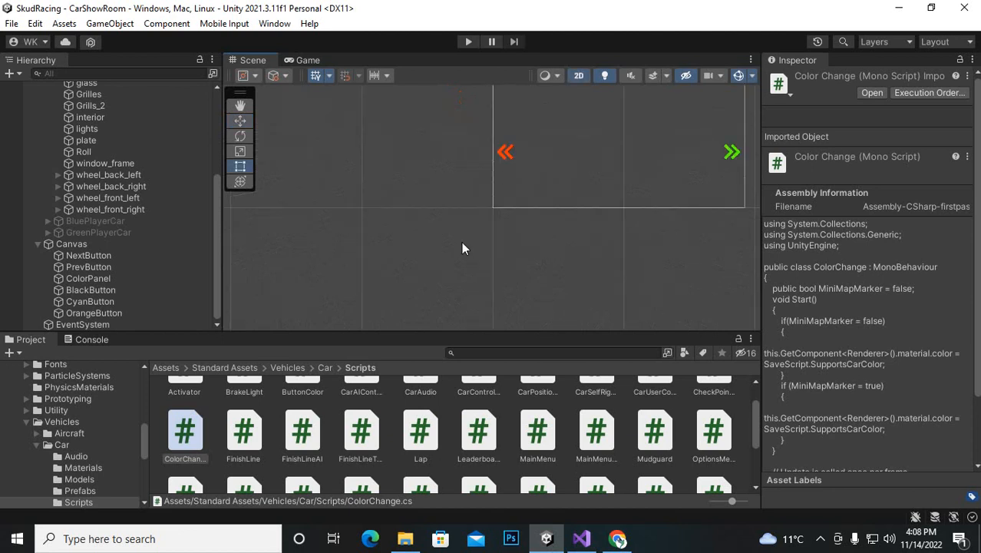
scroll(464, 240, "down", 2)
key("t")
middle_click_drag(676, 168, 551, 190)
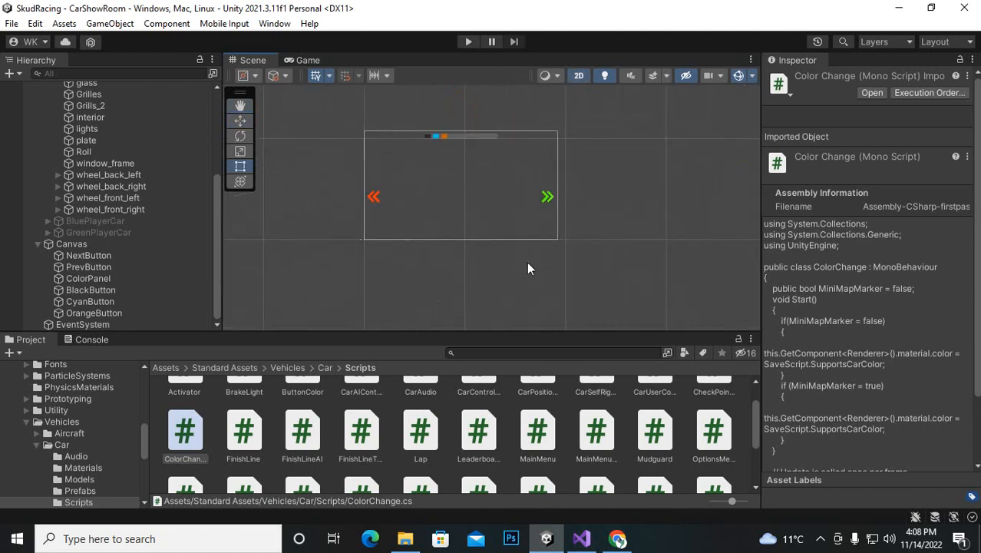
scroll(527, 262, "up", 9)
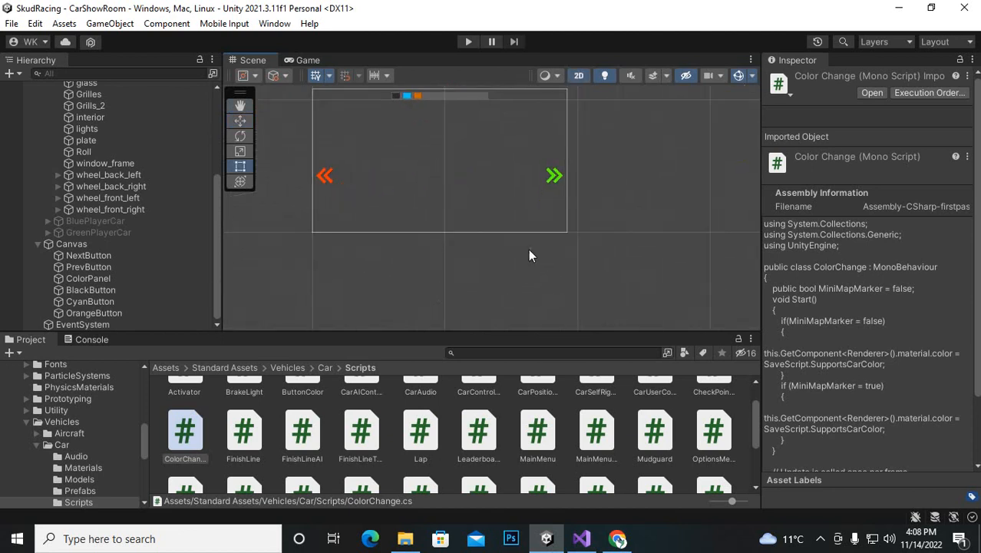
Step: Save the project and open the MainMenu scene from the Assets Scenes folder
left_click(12, 23)
left_click(38, 178)
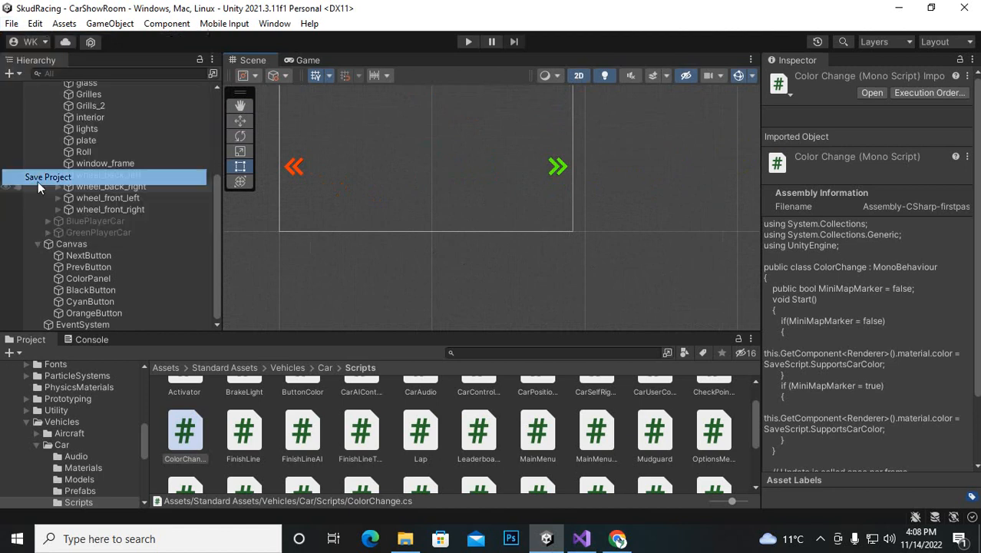
left_click(166, 368)
scroll(673, 451, "up", 1)
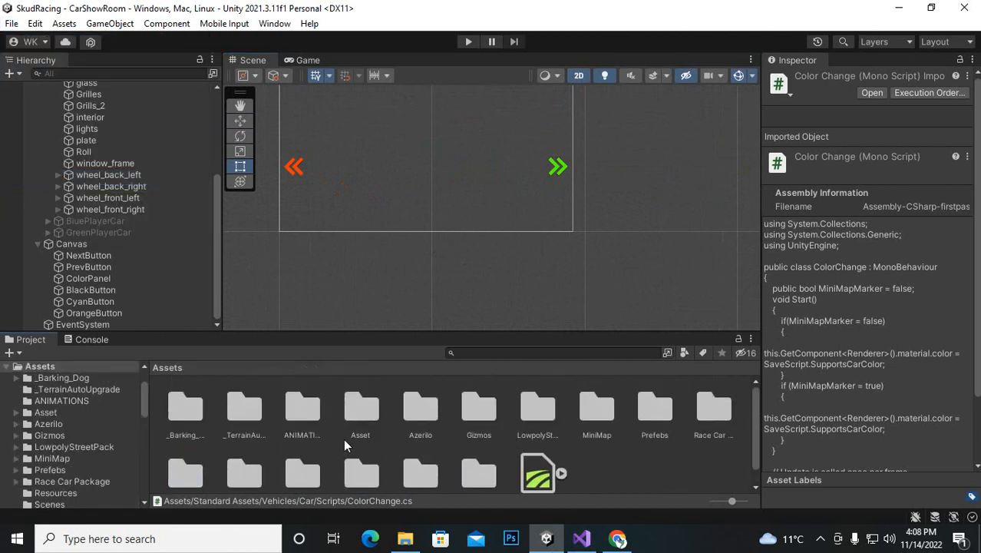
scroll(342, 445, "down", 1)
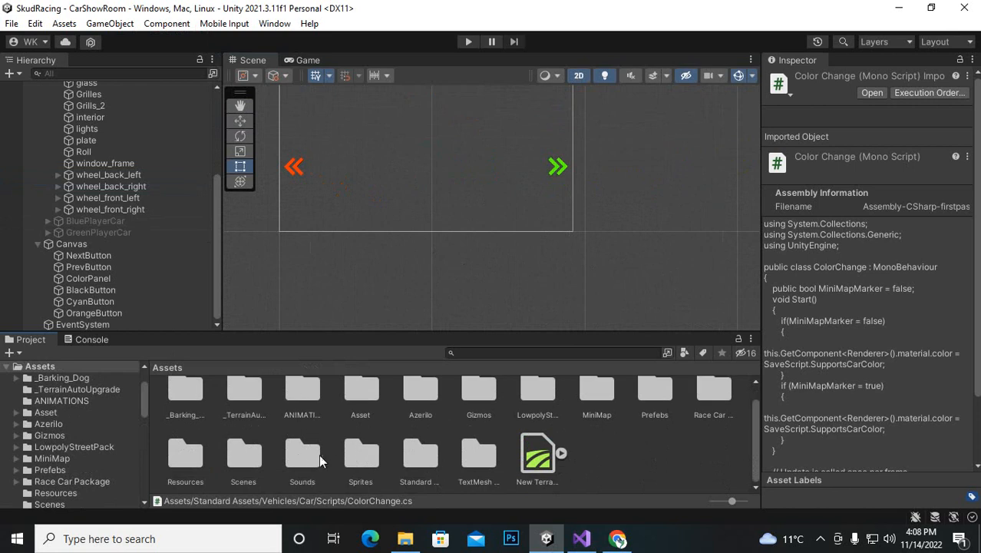
double_click(245, 456)
left_click(237, 413)
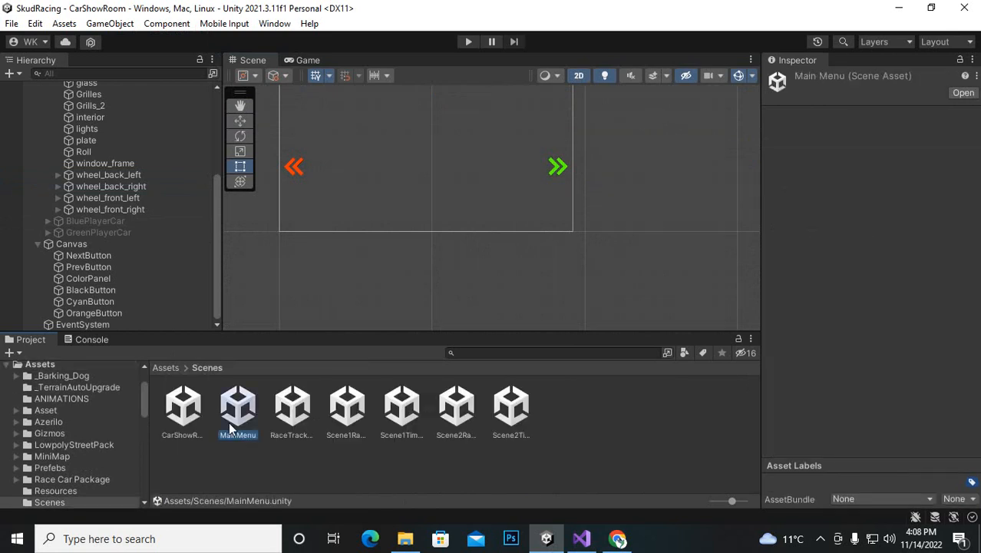
double_click(237, 414)
scroll(452, 174, "down", 2)
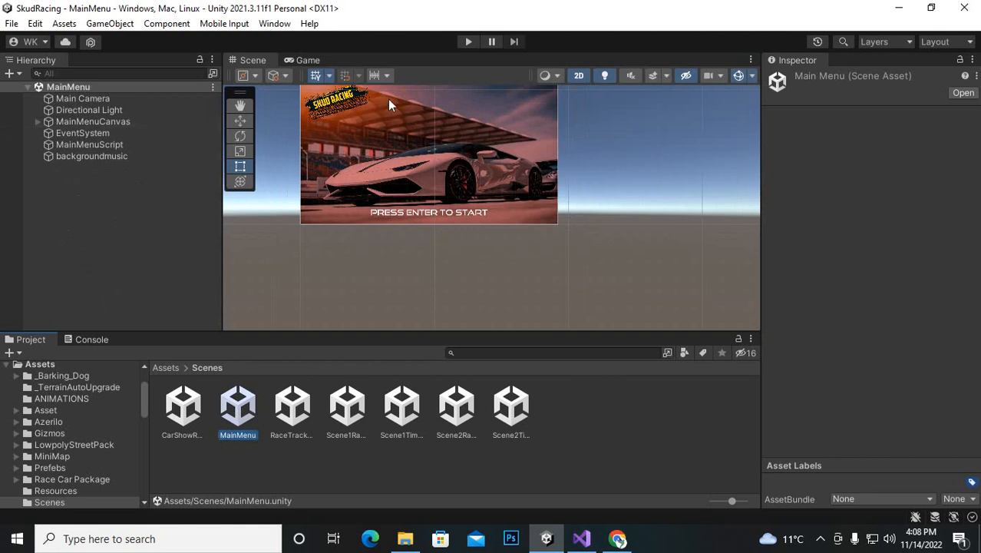
Step: Play the MainMenu scene, go past the start screen to track selection, and stop the game
left_click(469, 41)
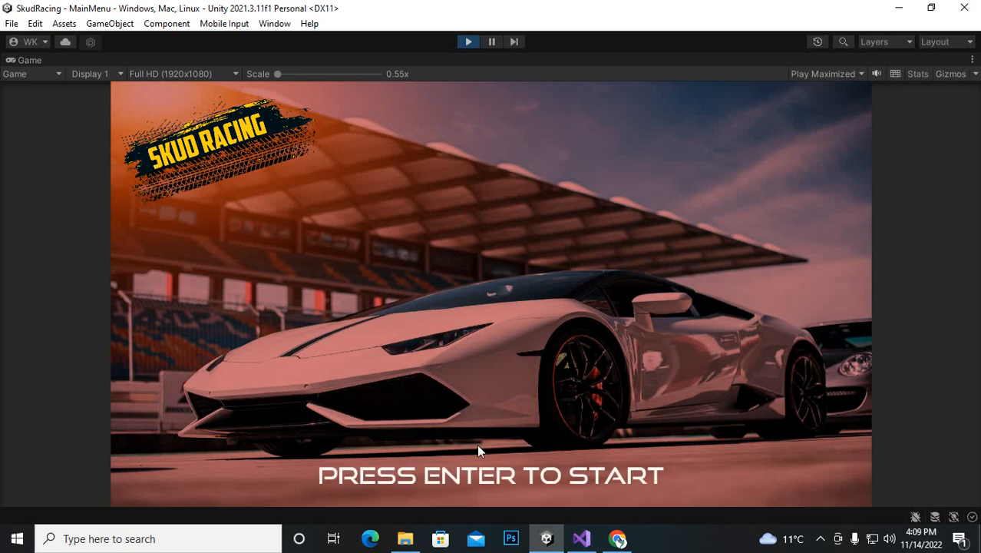
key("Return")
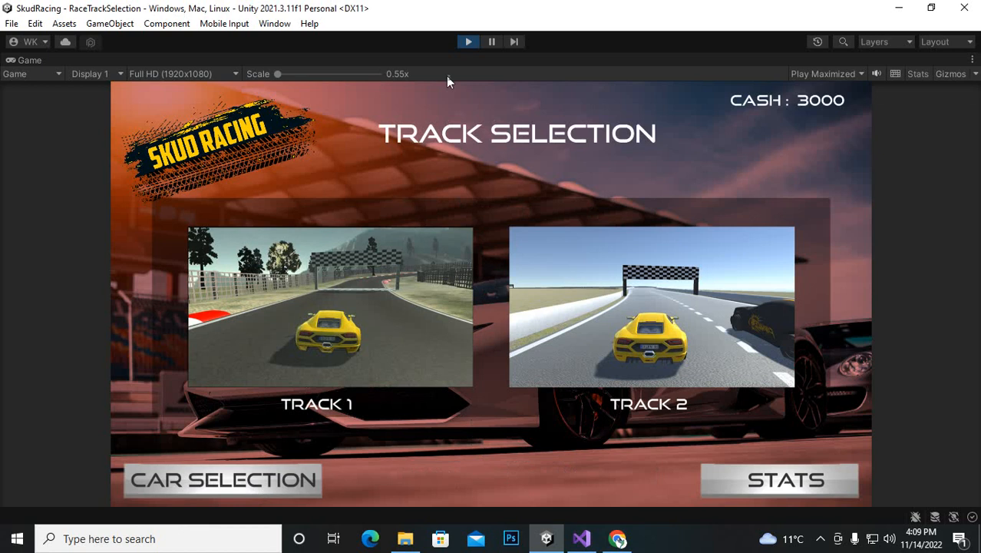
left_click(468, 42)
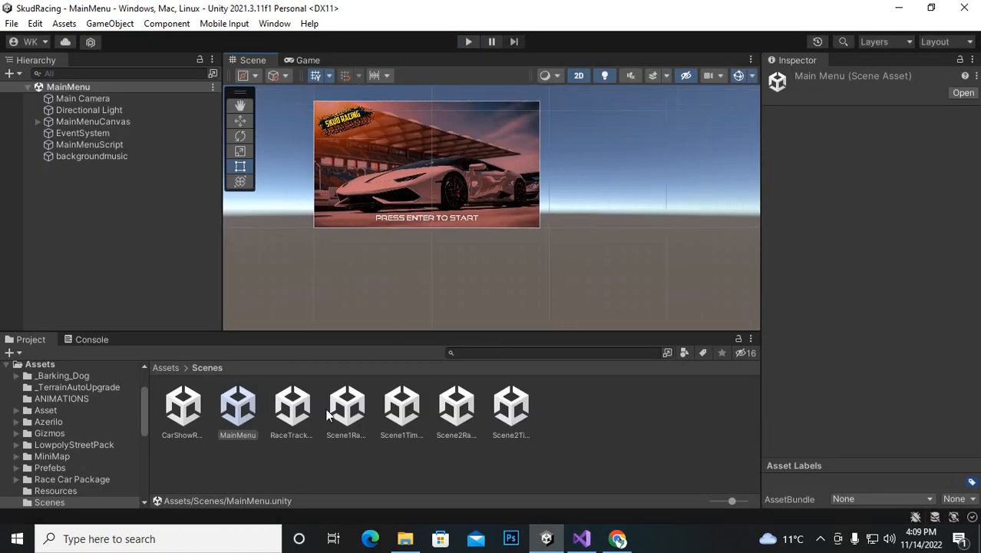
Step: Open the RaceTrackSelection scene from the Scenes folder
left_click(293, 404)
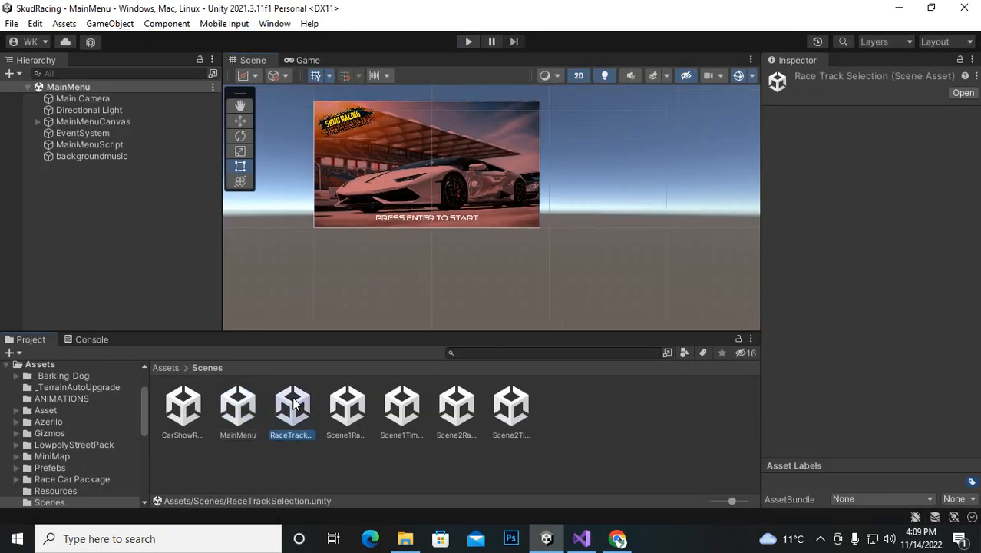
double_click(293, 404)
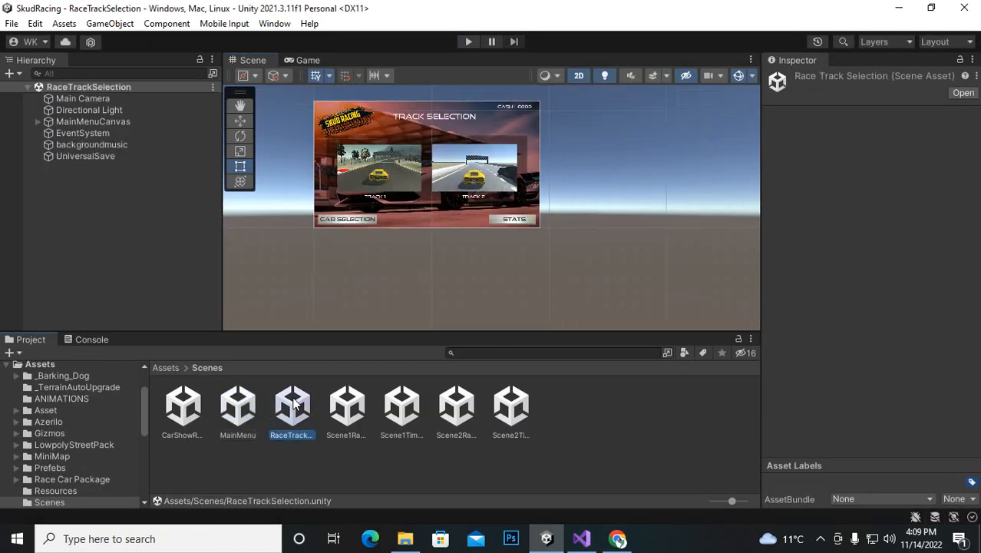
Step: Open the Scene1RaceTrack scene for a look and go back to the CarShowRoom scene
left_click(351, 409)
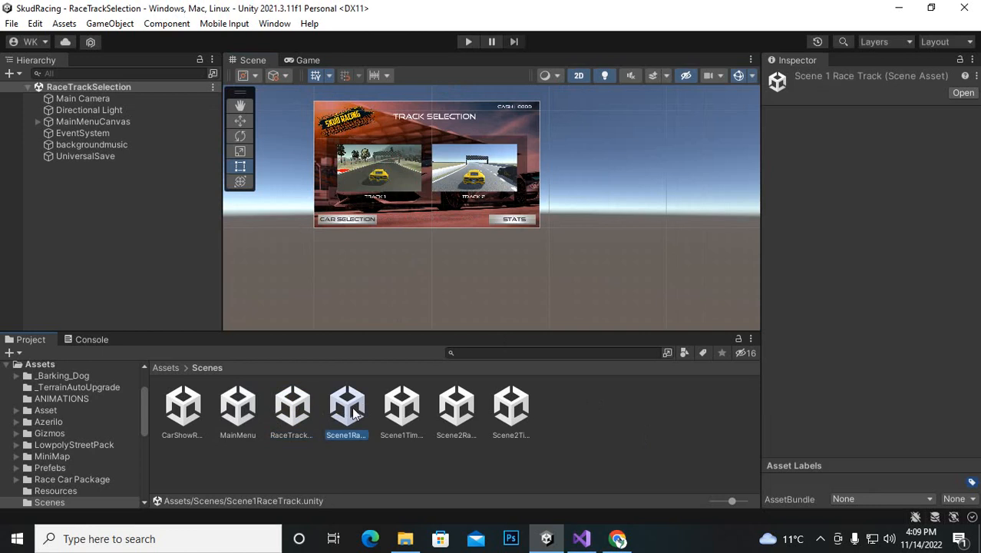
double_click(351, 409)
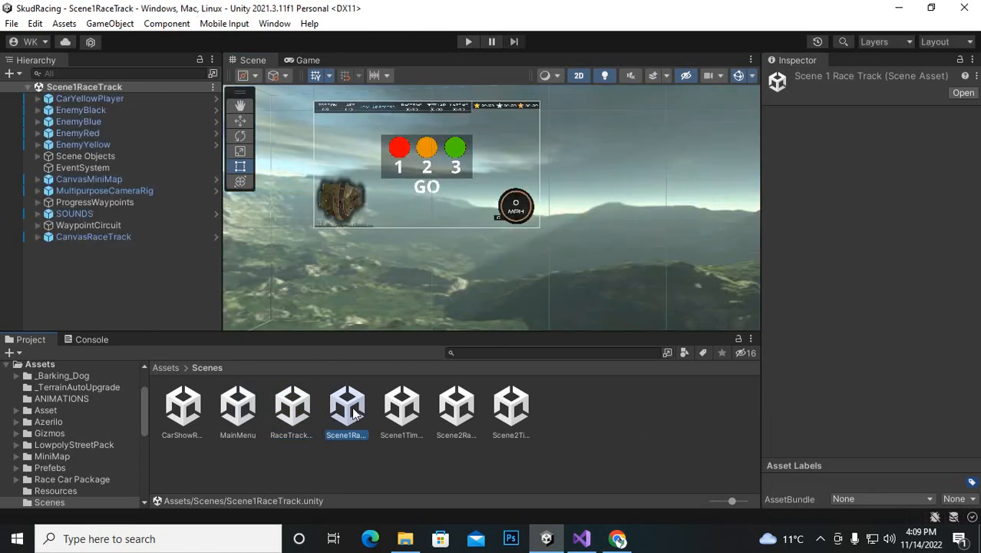
double_click(182, 405)
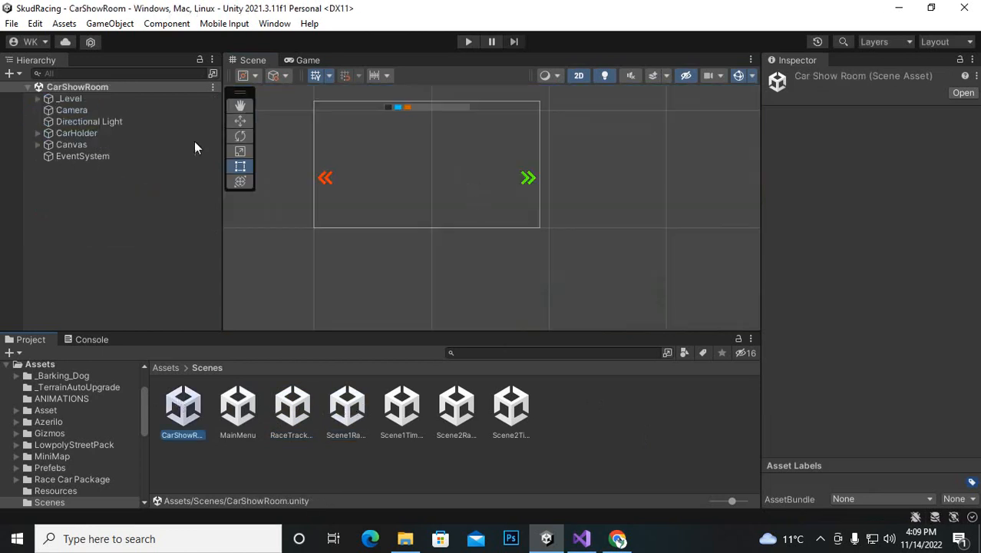
Step: Add a legacy UI button as a child of the showroom's Canvas
scroll(534, 188, "up", 2)
middle_click_drag(581, 183, 675, 234)
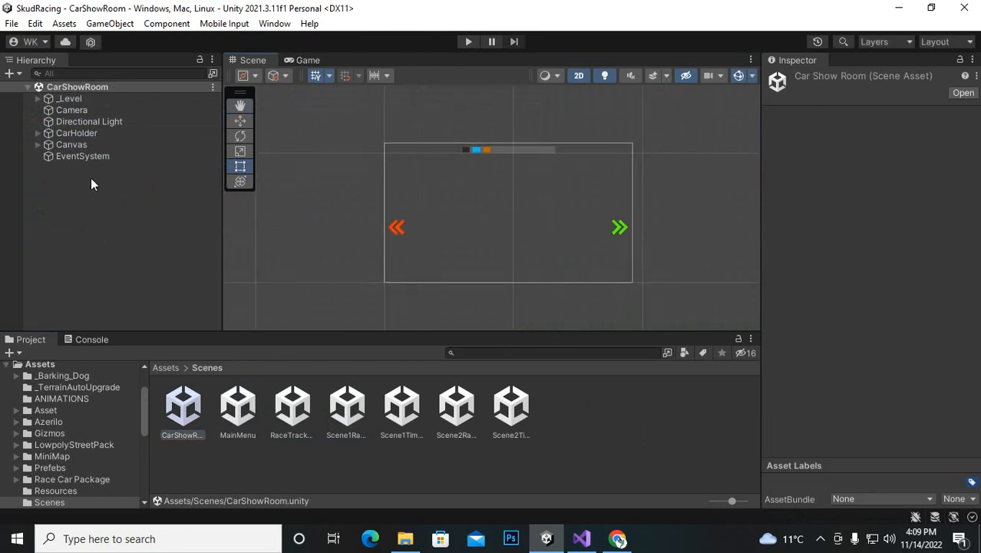
left_click(79, 148)
right_click(79, 149)
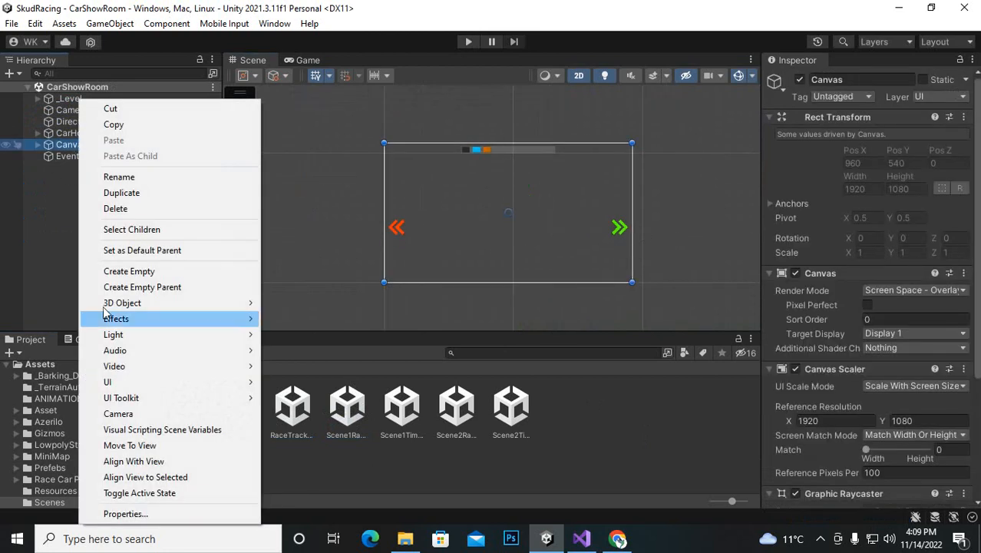
mouse_move(241, 384)
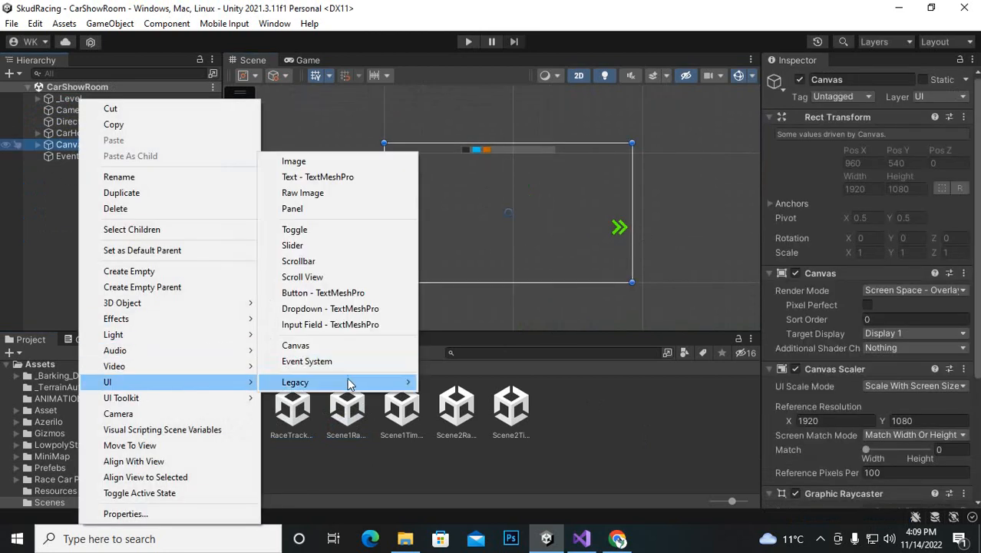
mouse_move(349, 384)
left_click(470, 400)
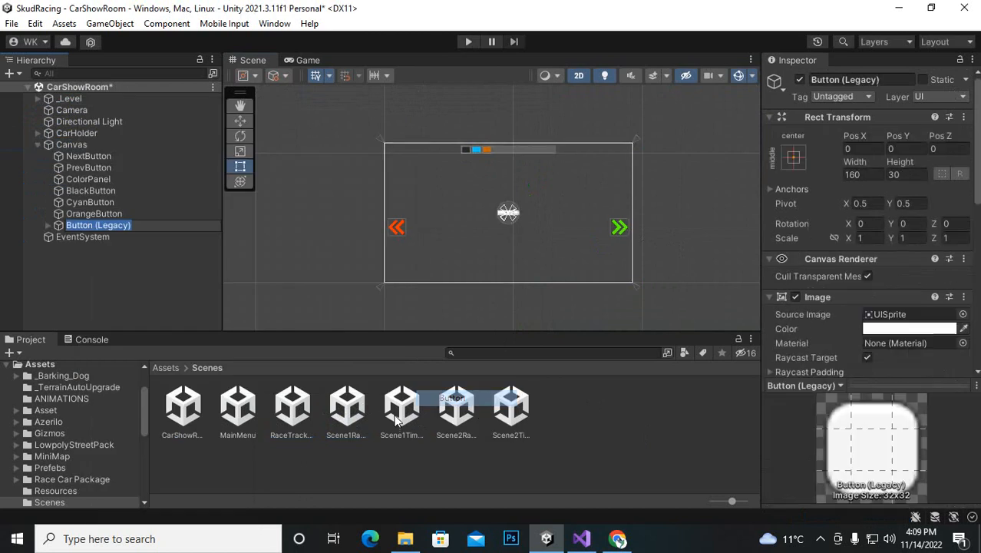
Step: Assign the "button" sprite from the Assets Sprites folder as the new legacy button's source image
left_click(165, 368)
scroll(591, 465, "down", 1)
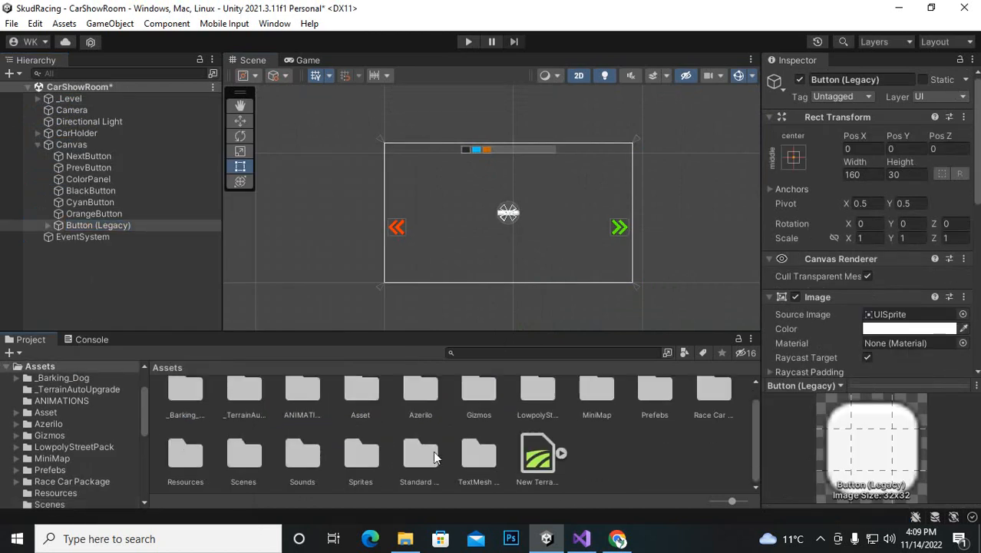
double_click(353, 459)
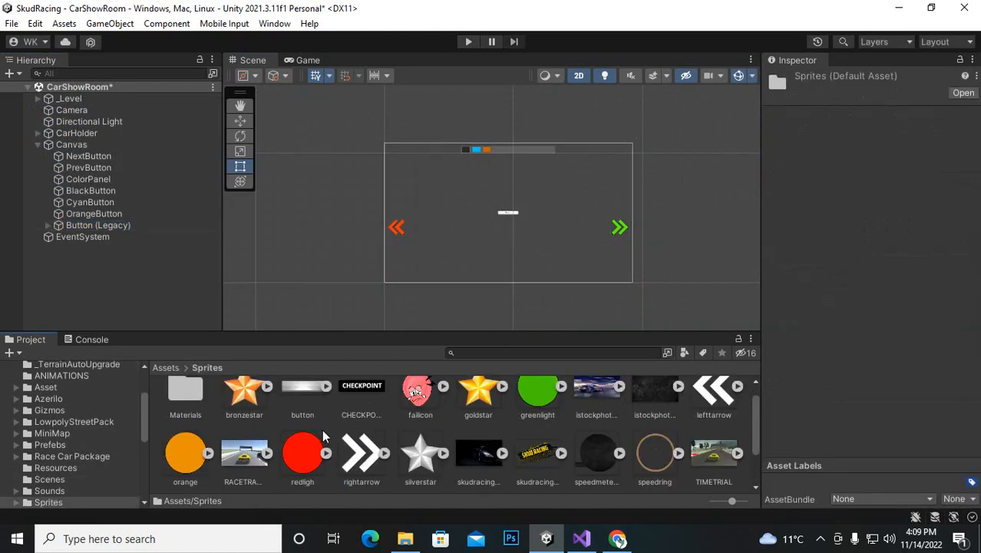
left_click(95, 228)
left_click_drag(310, 394, 875, 320)
scroll(534, 199, "up", 6)
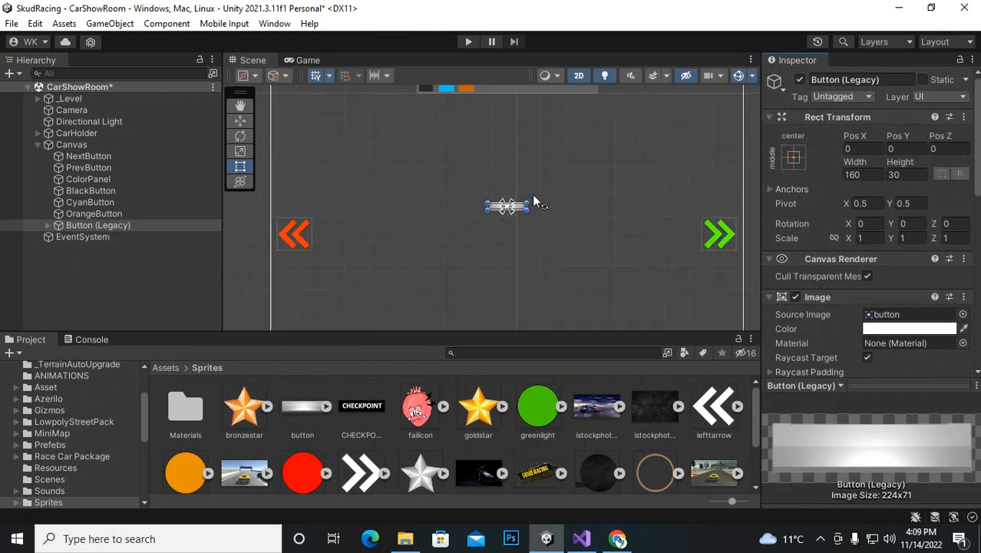
Step: Delete the new button's child text object and rename the button ChooseCar
left_click(46, 224)
left_click(107, 237)
key("Delete")
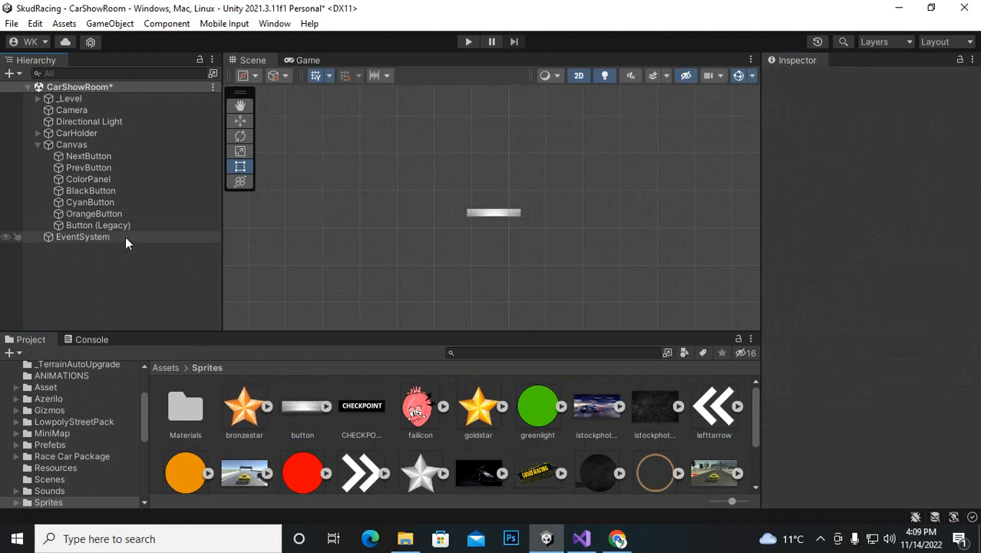
right_click(113, 226)
left_click(152, 146)
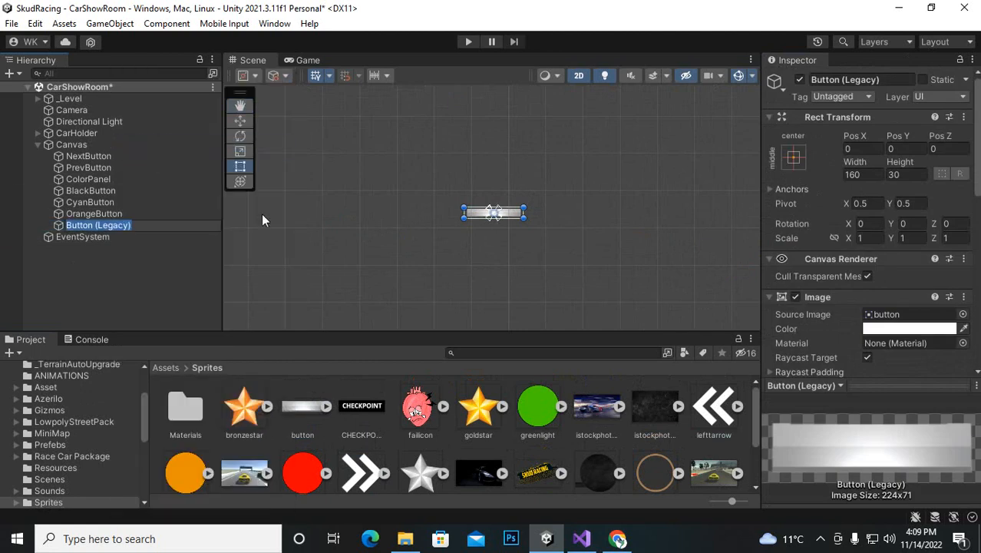
type("Choo")
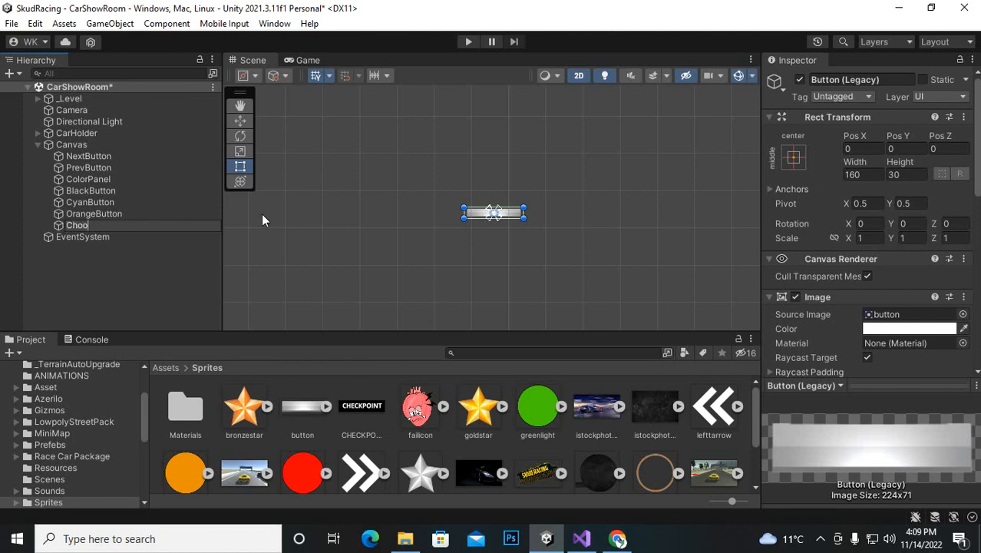
type("eCar")
key("Return")
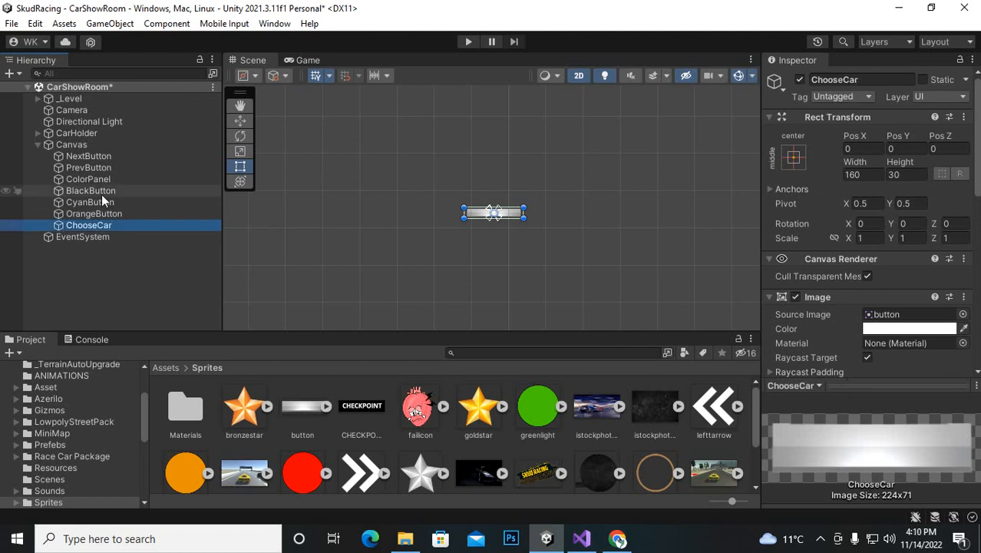
Step: Add a legacy UI text object to the Canvas and name it ChooseCarText
right_click(77, 144)
mouse_move(125, 382)
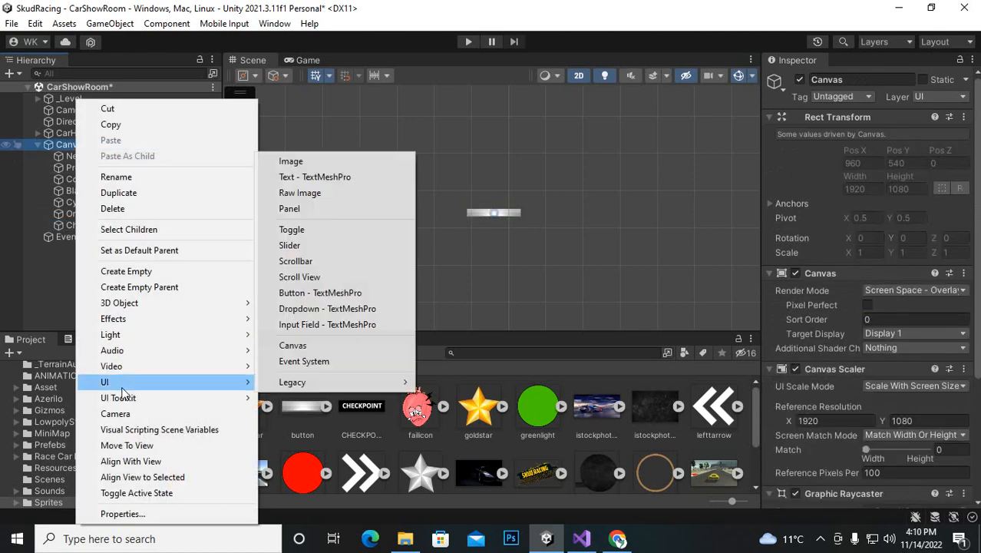
mouse_move(307, 376)
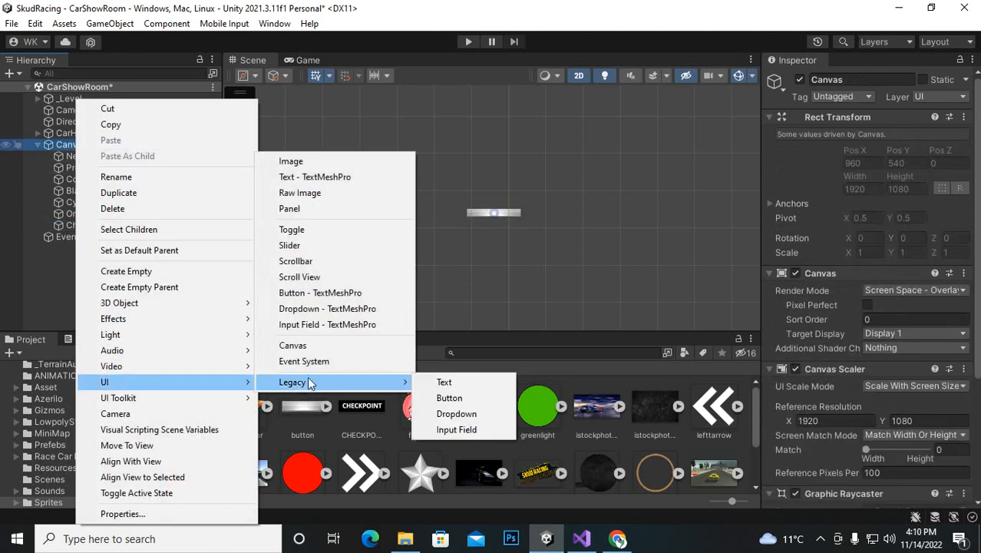
left_click(441, 382)
type("C")
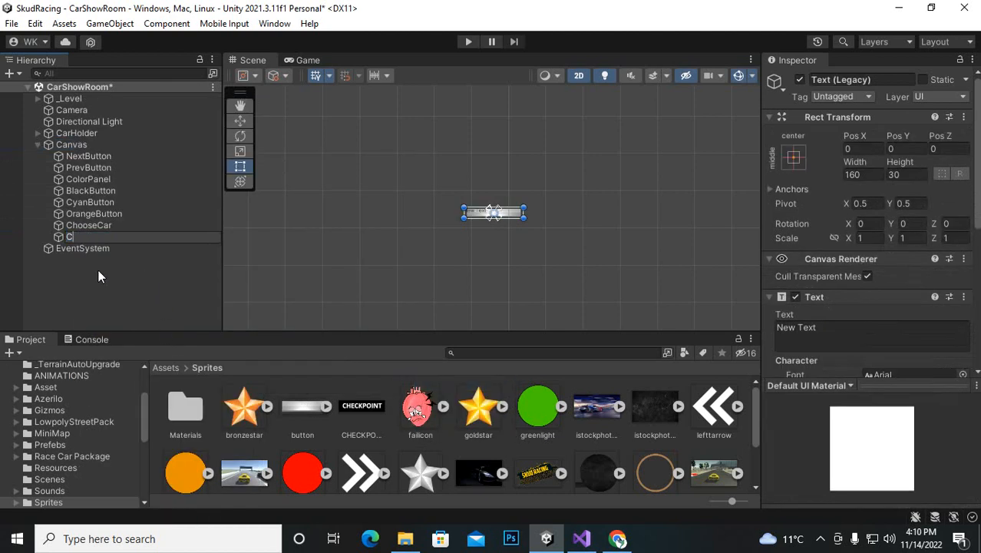
type("hooseCarText")
key("Return")
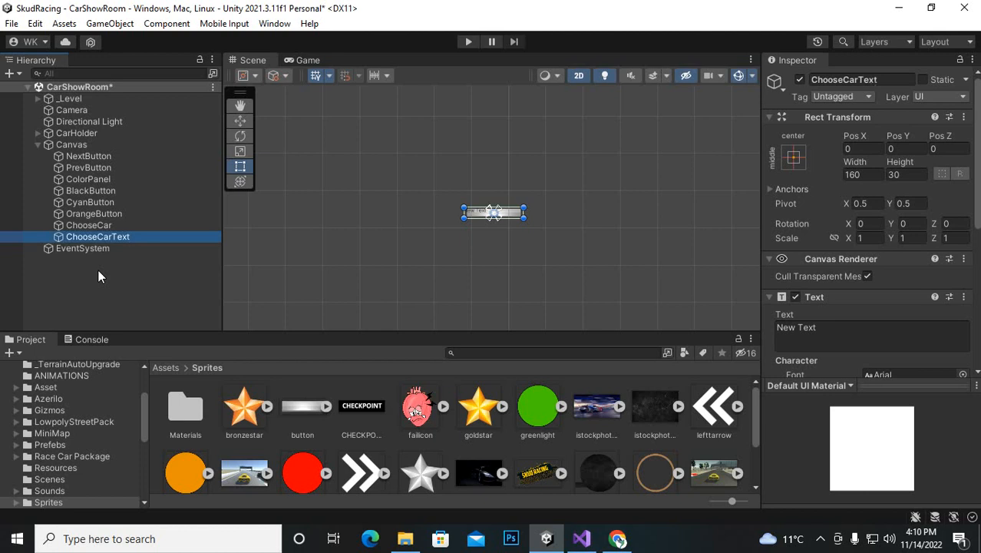
Step: Set the ChooseCarText content to CHOOSE CAR and its font to good times rg
left_click(863, 347)
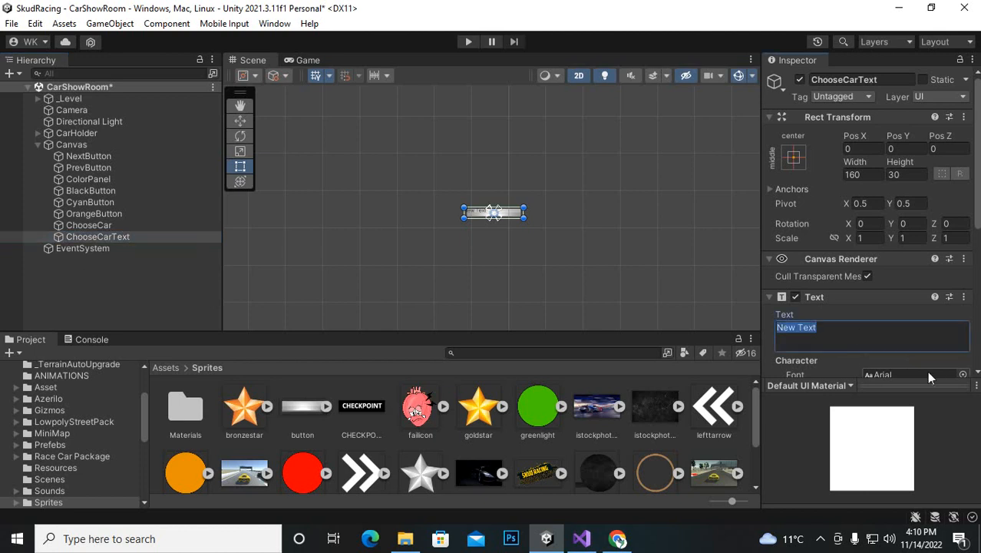
type("CHOOSE CAR")
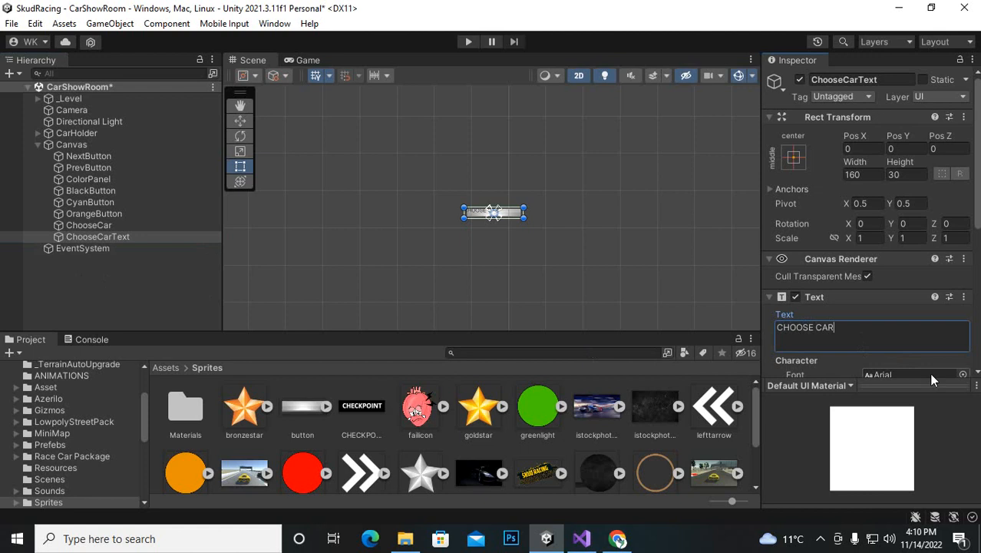
scroll(931, 374, "down", 2)
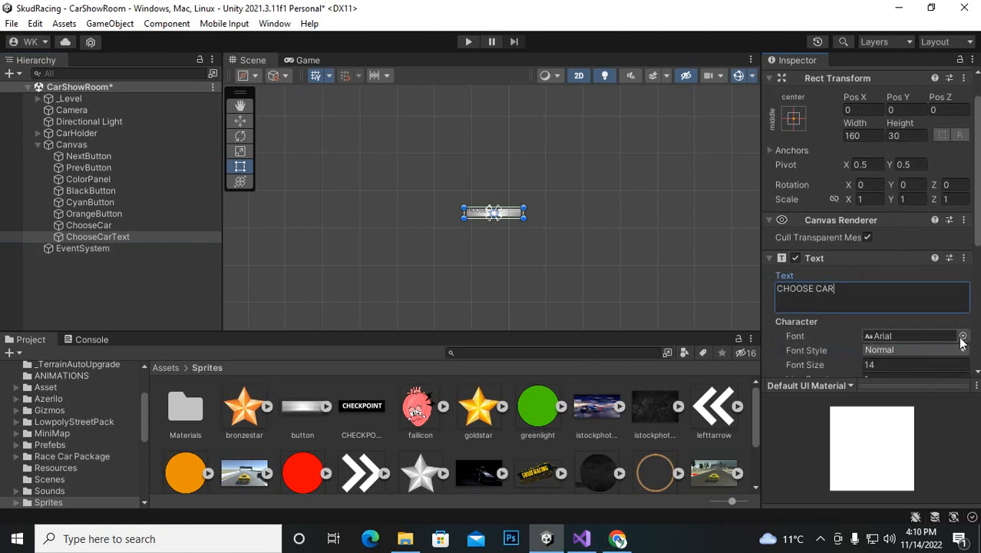
left_click(961, 336)
scroll(900, 329, "up", 8)
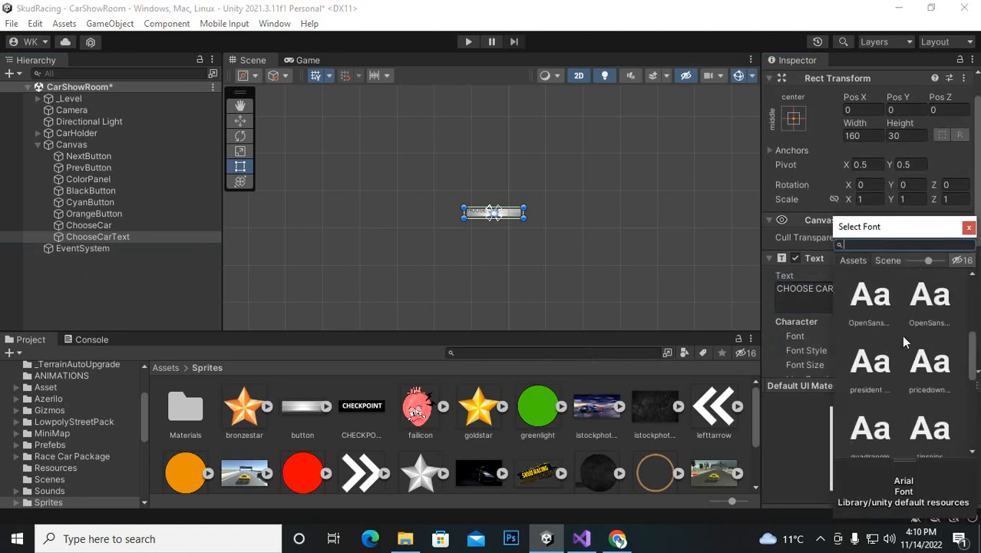
scroll(902, 335, "up", 1)
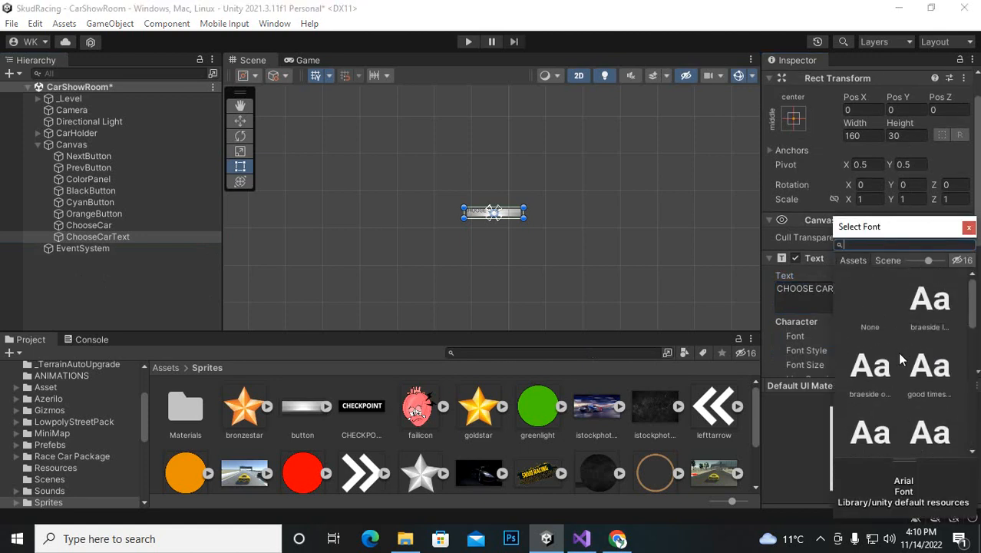
left_click(937, 375)
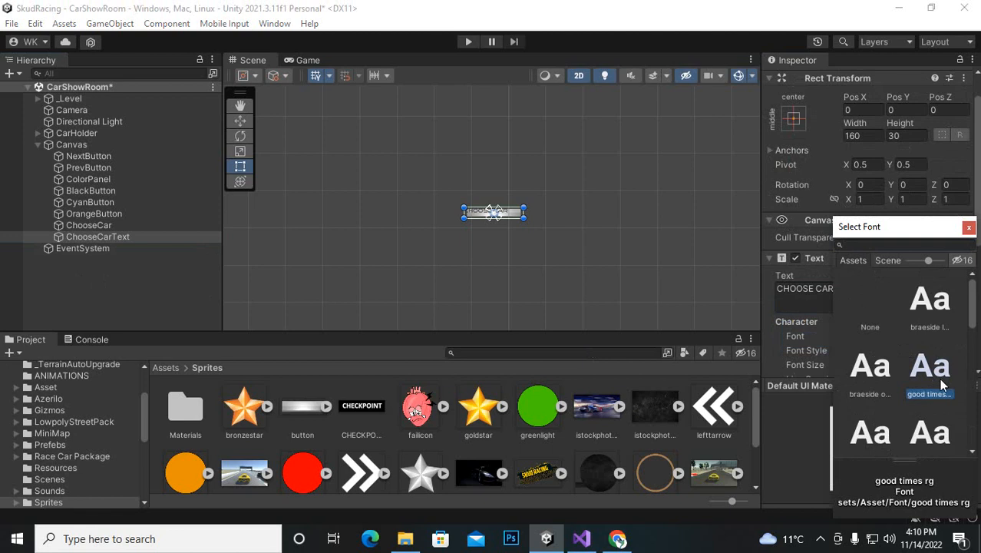
left_click(968, 227)
Step: Move the ChooseCar button to the canvas's lower-right corner, at about X 815, Y -446
scroll(485, 219, "up", 2)
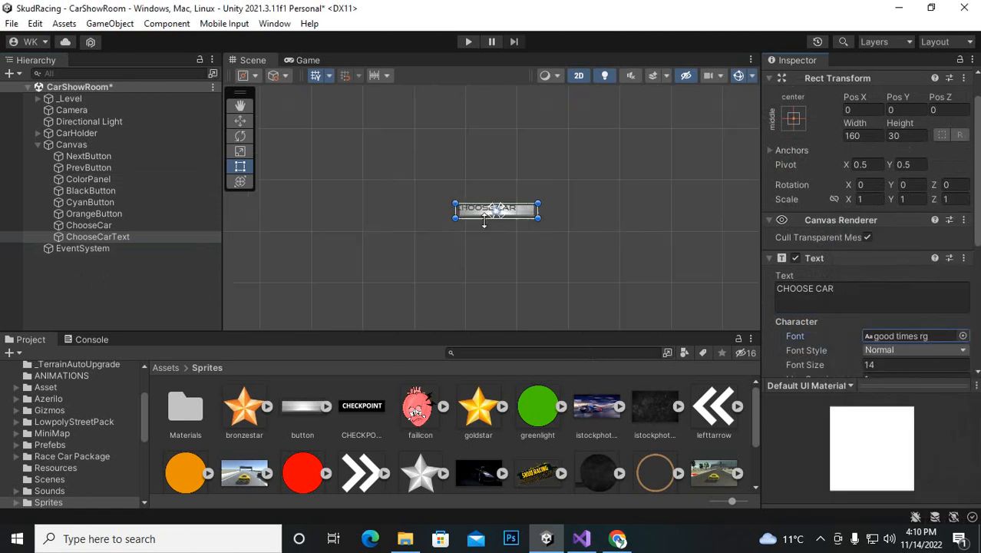
scroll(485, 223, "up", 2)
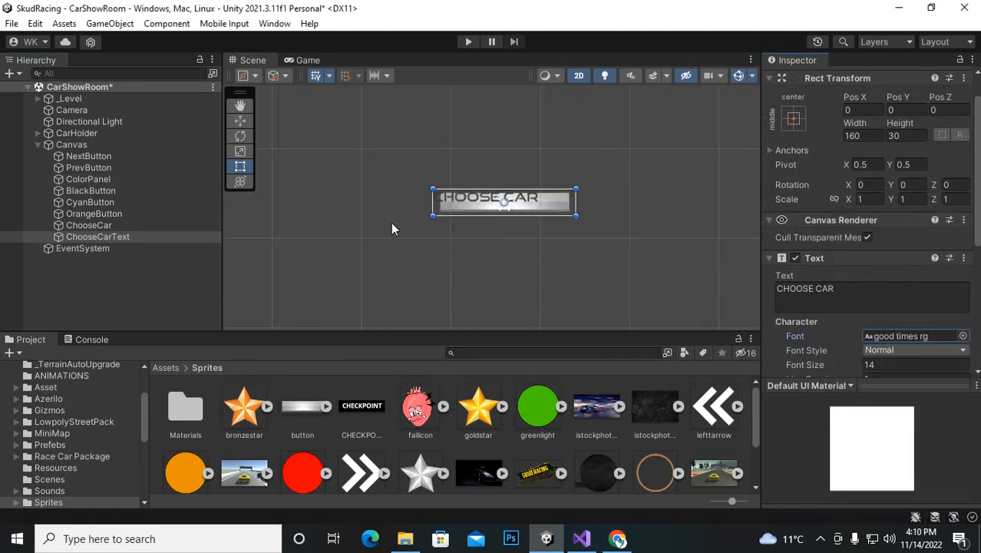
scroll(392, 228, "up", 1)
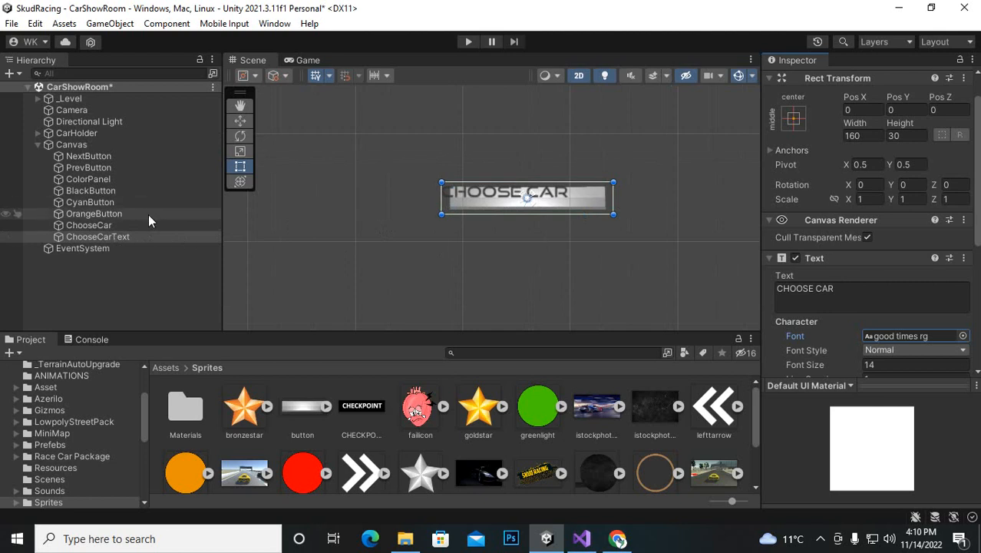
left_click(112, 226)
scroll(654, 188, "down", 4)
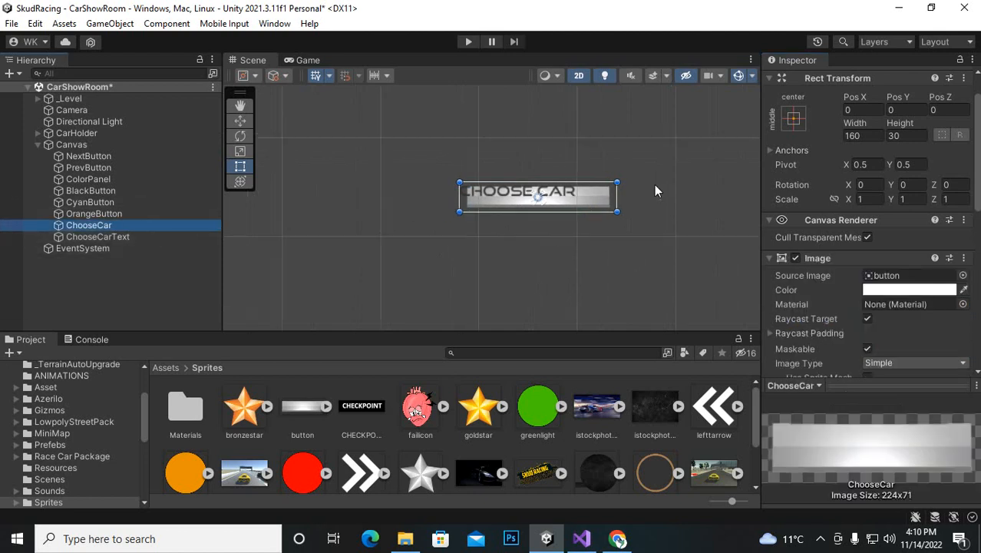
scroll(657, 192, "down", 10)
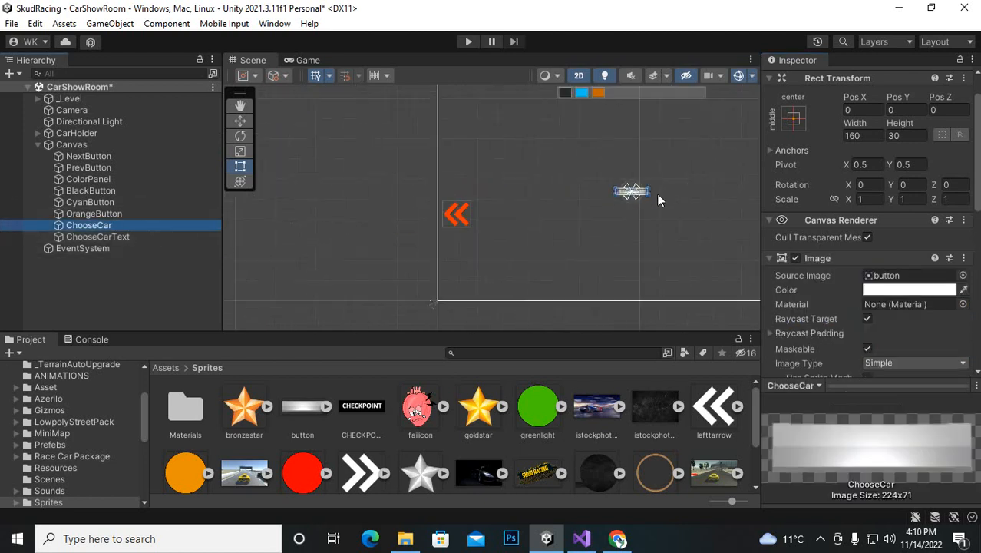
middle_click_drag(710, 215, 487, 212)
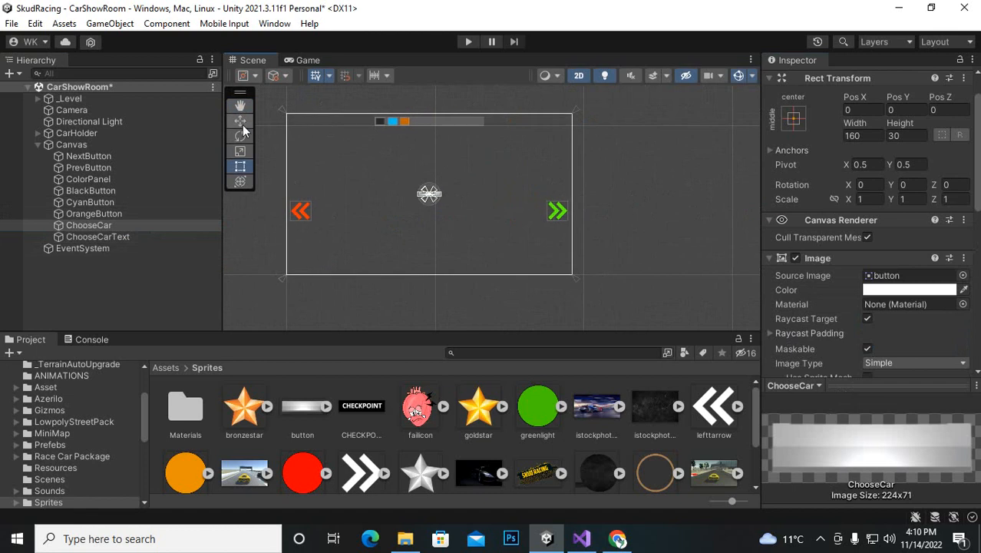
scroll(486, 210, "up", 2)
left_click_drag(465, 190, 620, 192)
left_click_drag(564, 139, 564, 225)
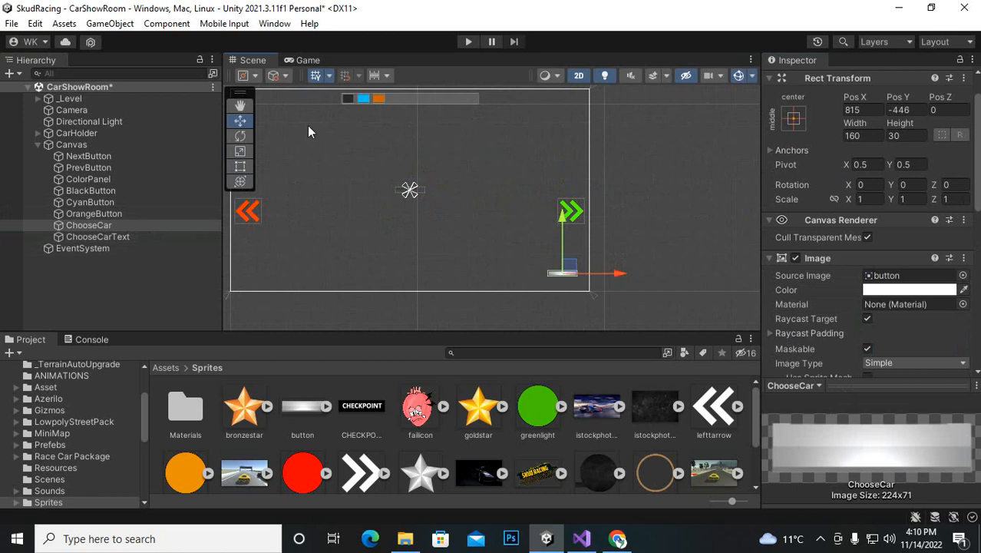
Step: Set the ChooseCar button's image to its native size and scale the button up uniformly to nearly double
left_click(241, 153)
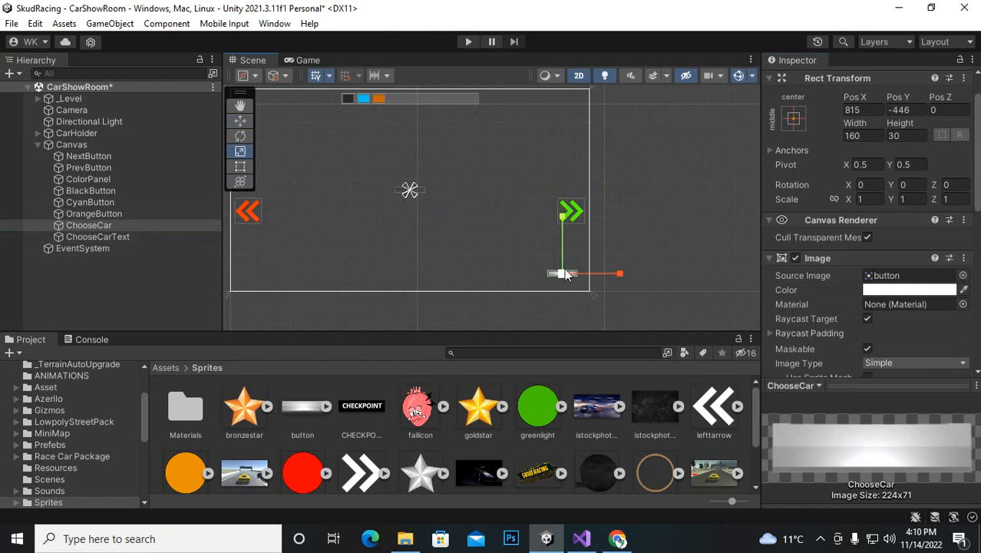
scroll(867, 276, "down", 5)
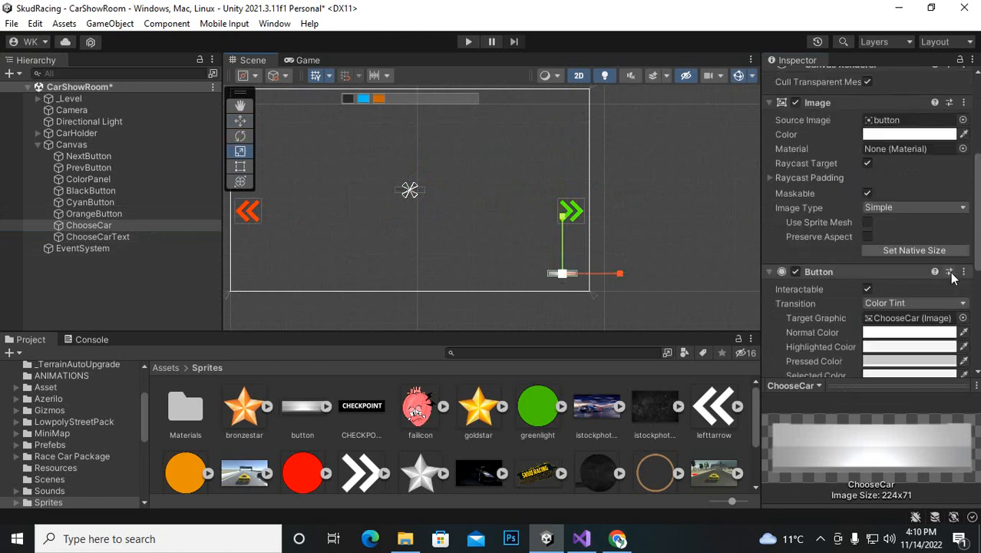
left_click(914, 250)
scroll(567, 287, "up", 2)
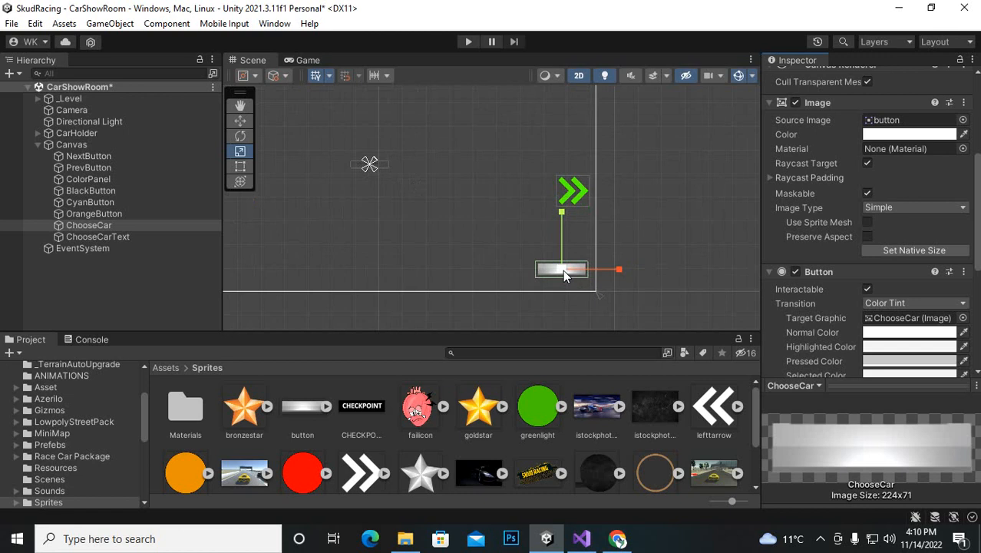
left_click_drag(563, 270, 597, 237)
left_click_drag(593, 236, 593, 236)
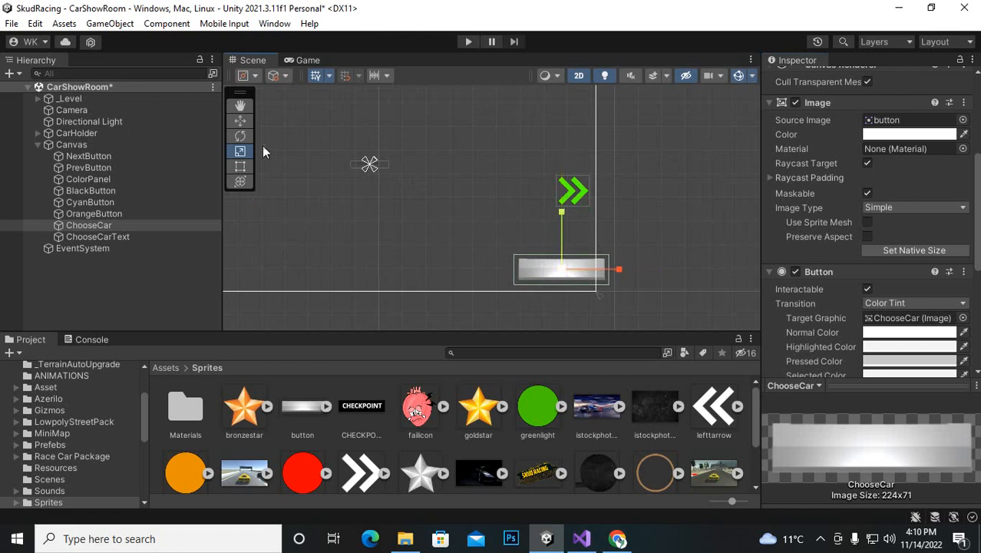
Step: Shift the ChooseCar button left so it sits fully inside the canvas, and make ChooseCarText its child
left_click(240, 120)
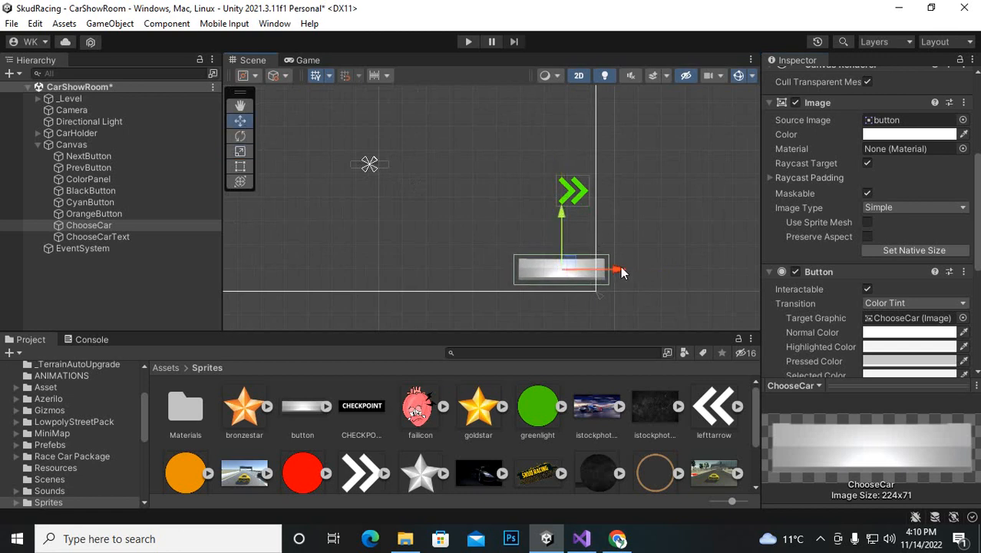
left_click_drag(618, 269, 600, 277)
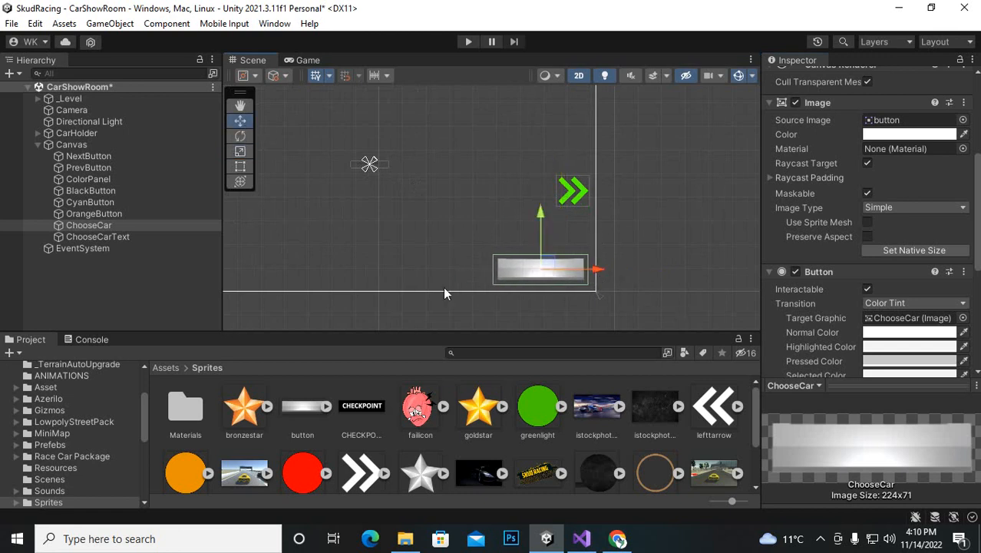
left_click_drag(114, 237, 92, 226)
Step: Centre ChooseCarText on its parent button by setting its X and Y positions to 0
scroll(865, 164, "up", 5)
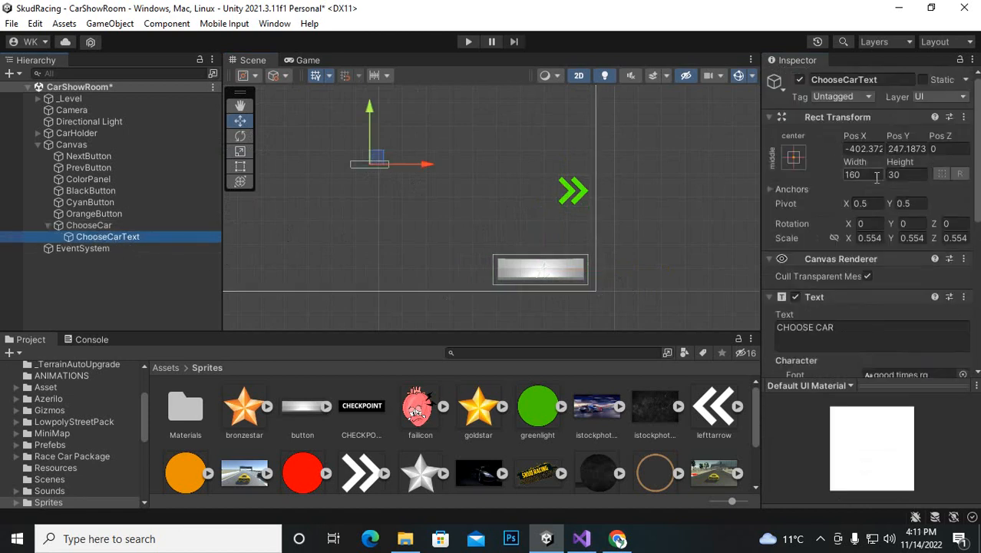
left_click(863, 148)
type("0")
left_click(910, 148)
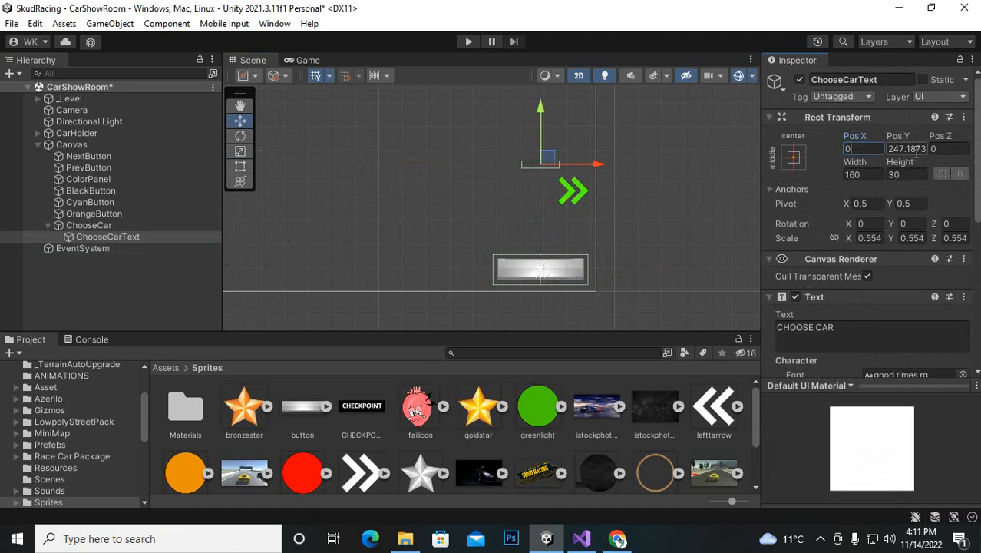
type("0")
scroll(548, 273, "up", 5)
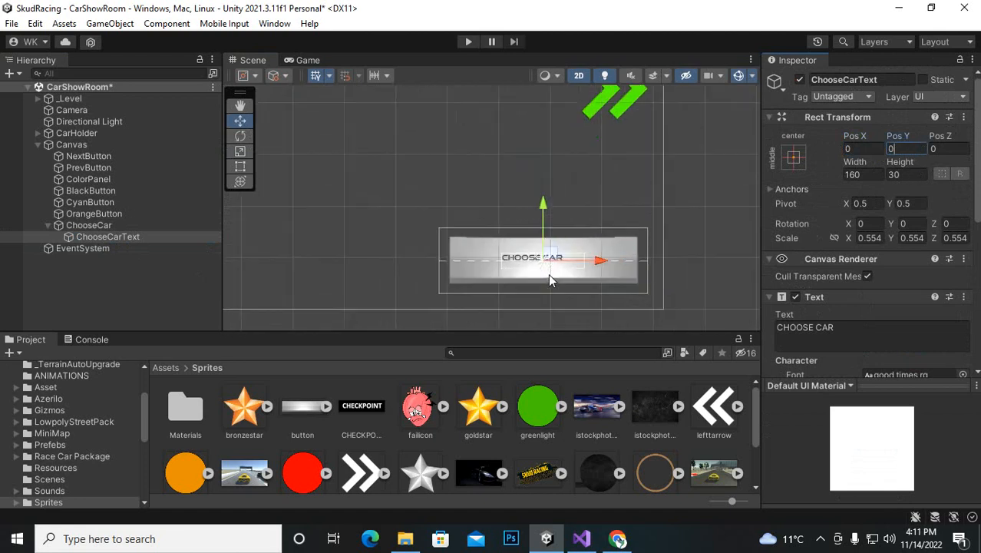
Step: Set the CHOOSE CAR text's font size to 48 and both its horizontal and vertical overflow to Overflow
scroll(978, 338, "down", 2)
scroll(979, 338, "down", 2)
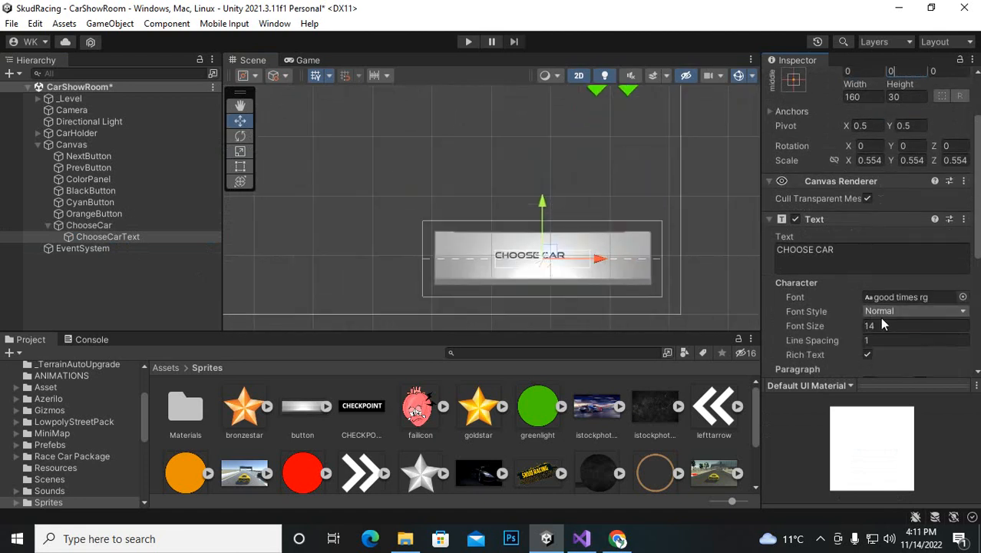
scroll(882, 324, "down", 4)
left_click(882, 248)
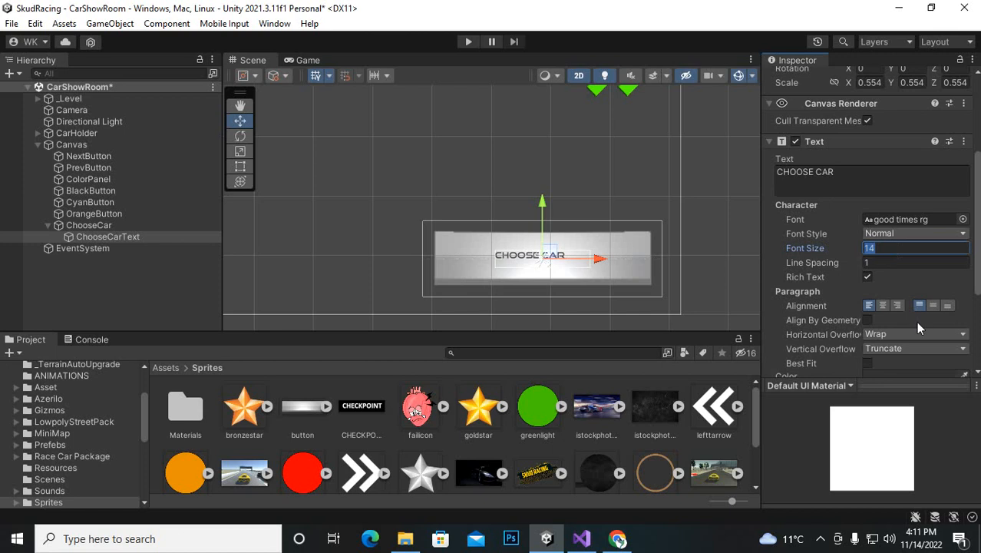
type("48")
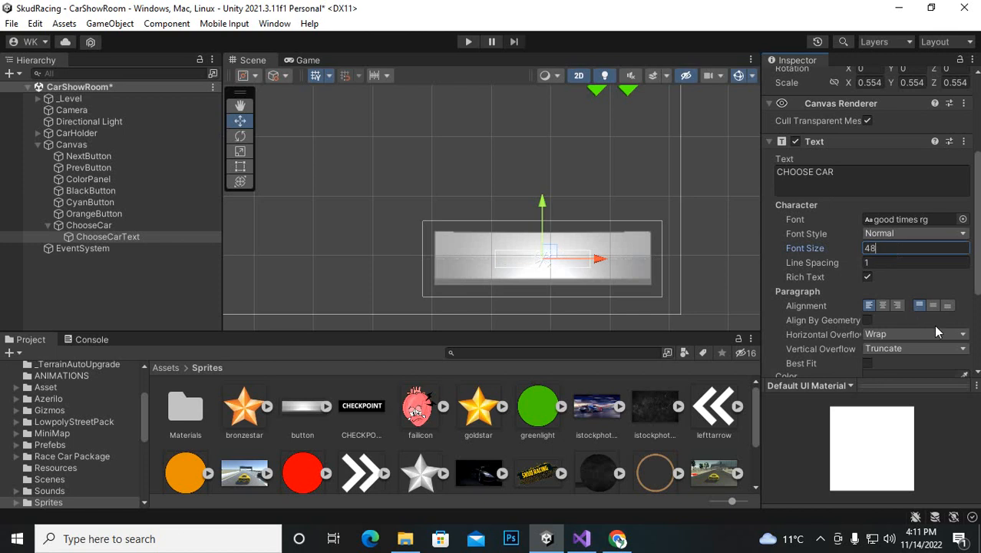
left_click(935, 333)
left_click(902, 364)
left_click(903, 348)
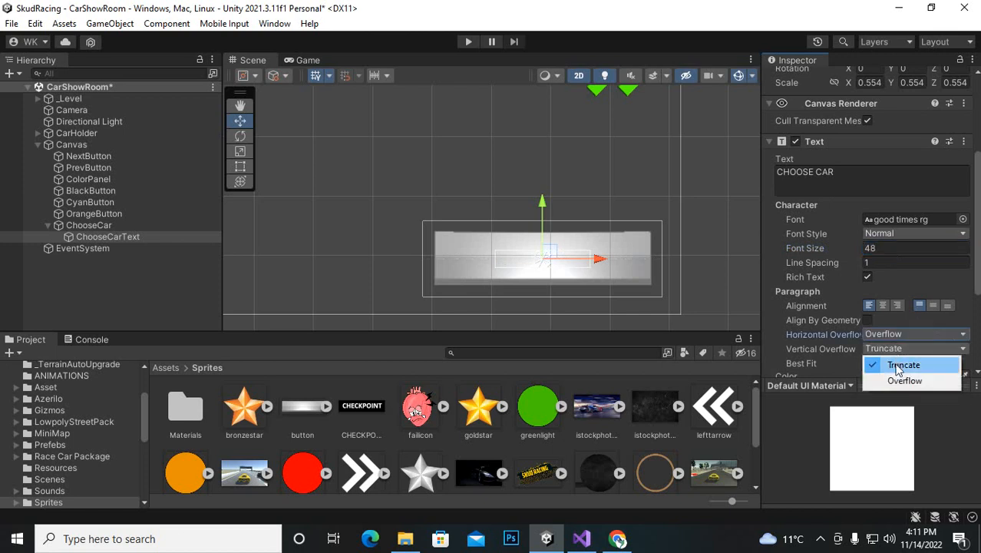
left_click(894, 380)
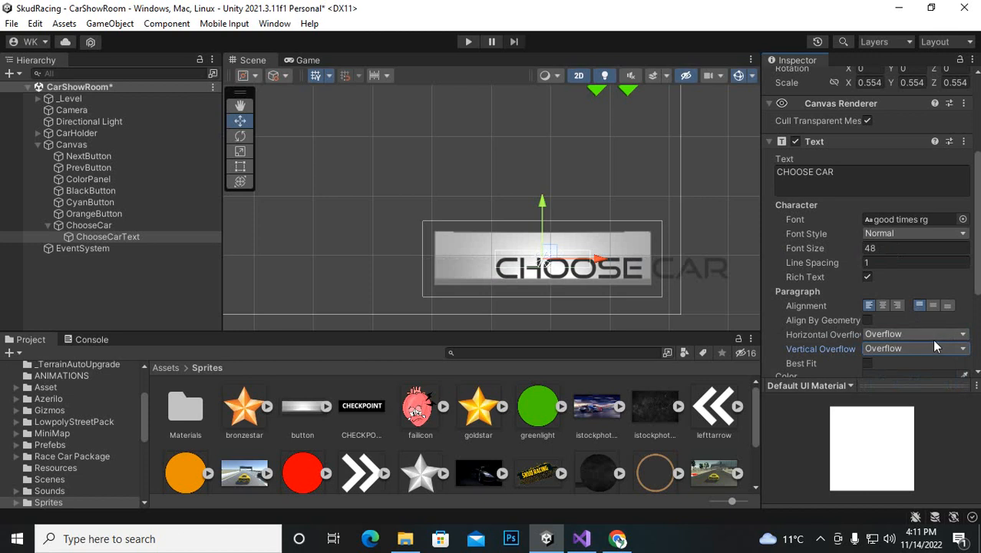
Step: Reduce the CHOOSE CAR text's font size to 36 and centre its alignment horizontally and vertically
left_click(898, 248)
type("36")
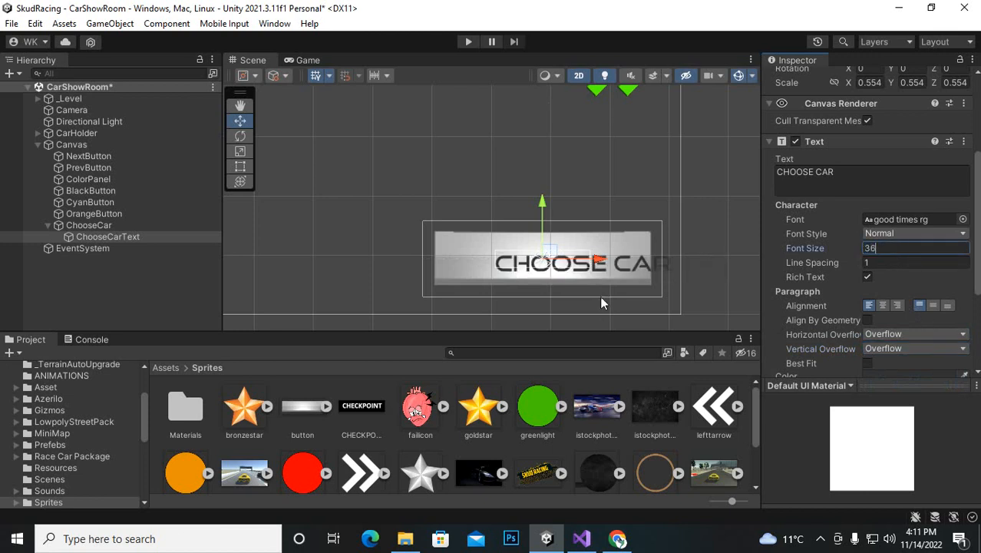
left_click(882, 305)
left_click(932, 306)
scroll(485, 190, "down", 5)
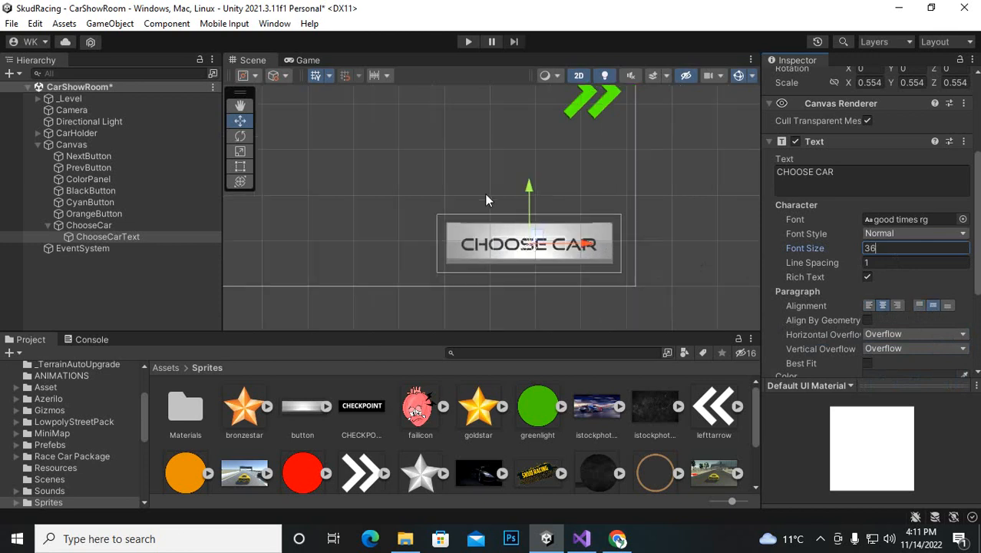
scroll(488, 189, "down", 5)
middle_click_drag(577, 285, 676, 361)
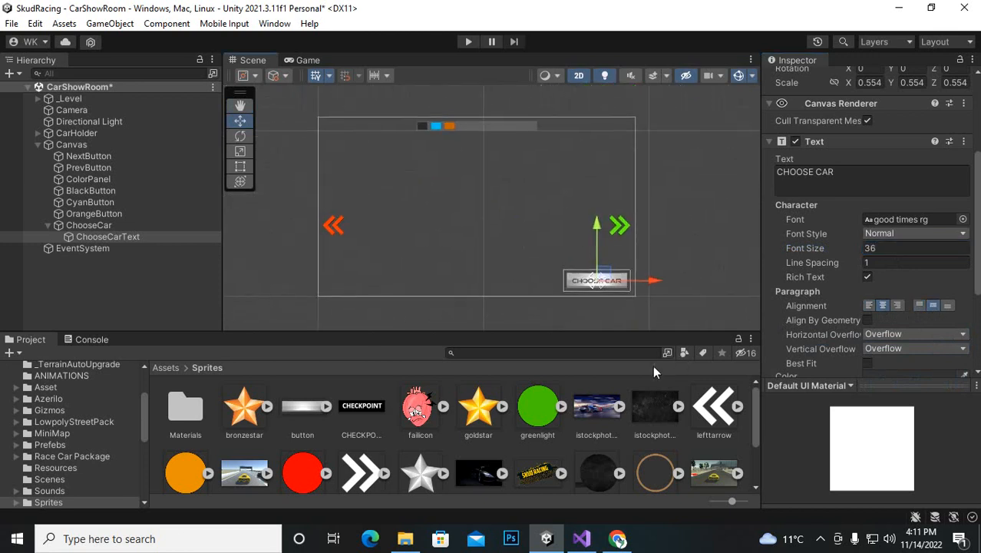
left_click(106, 227)
left_click(48, 225)
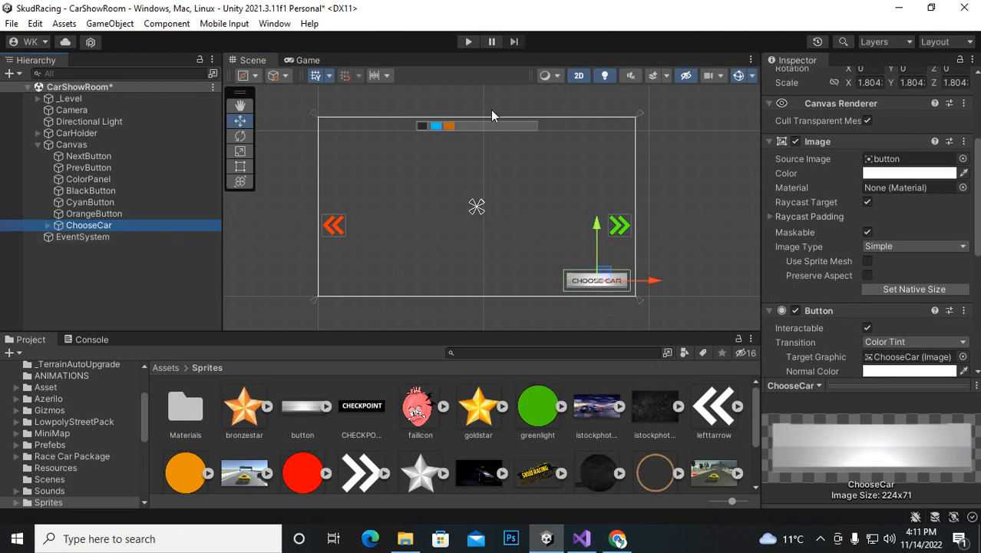
Step: Open the project folder Assets/Standard Assets/Vehicles/Car/Scripts and browse to its last scripts
left_click(164, 368)
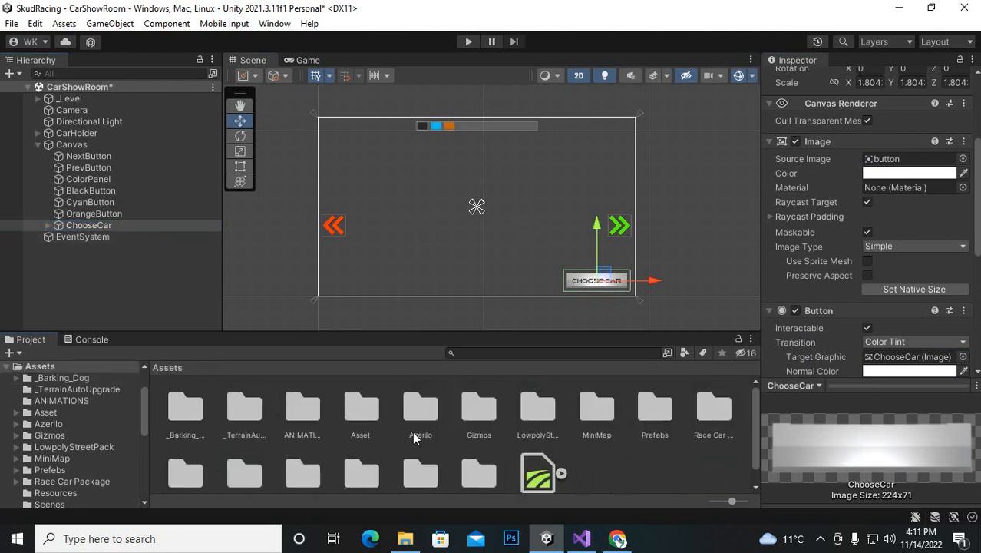
scroll(596, 460, "down", 1)
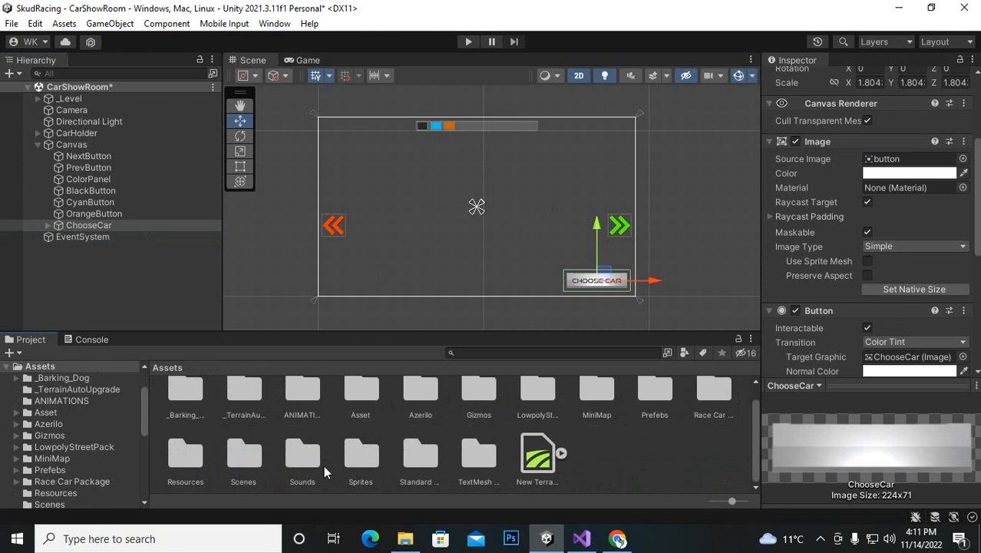
left_click(418, 456)
double_click(418, 456)
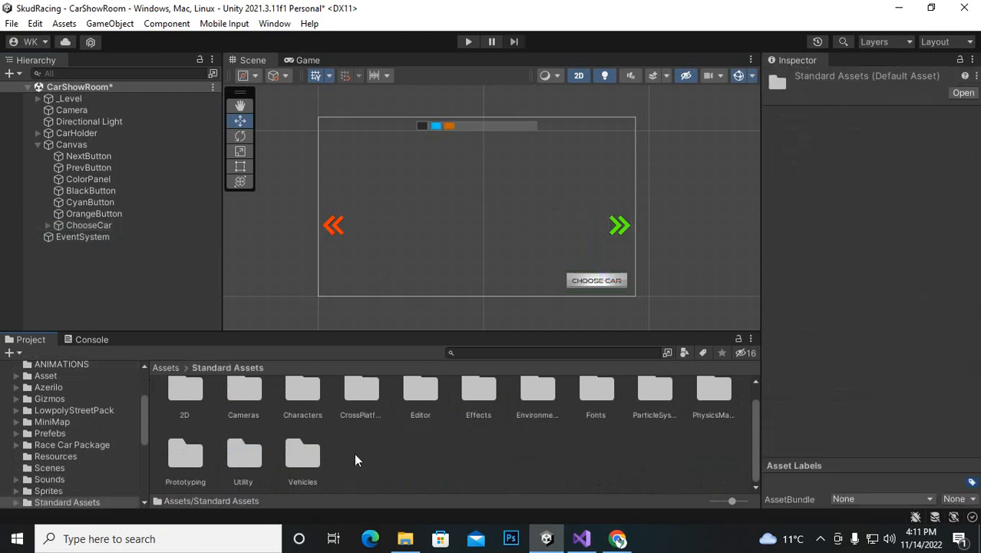
double_click(297, 455)
double_click(244, 422)
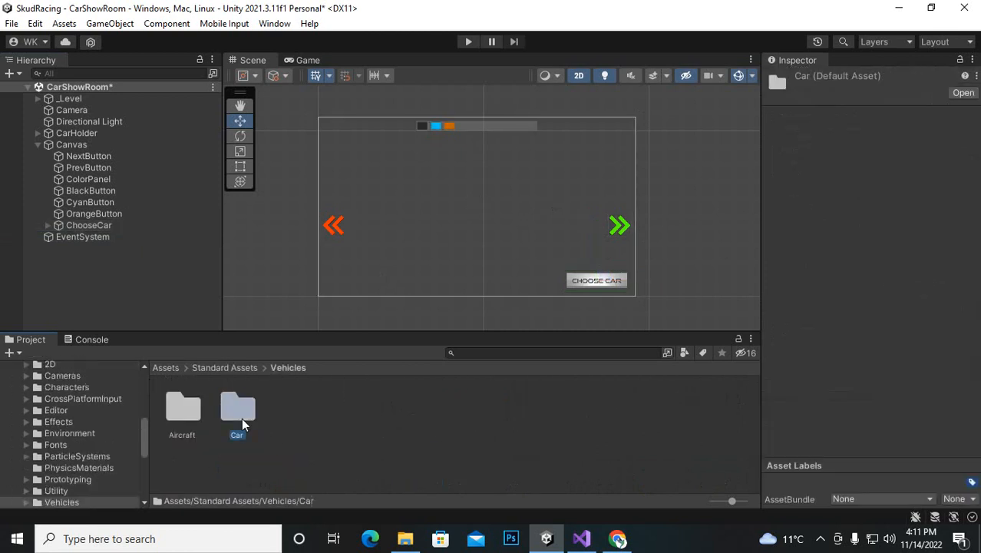
double_click(399, 411)
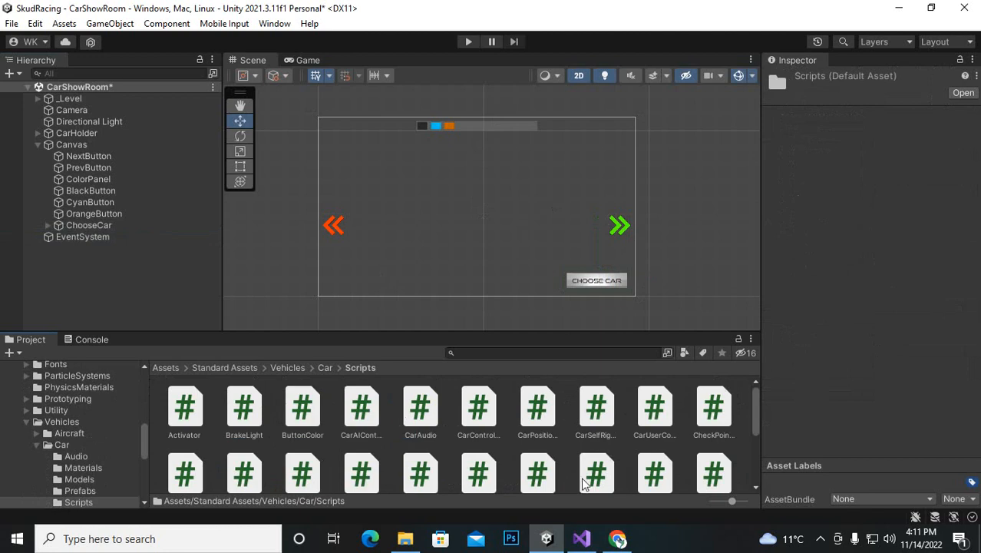
scroll(556, 480, "down", 3)
Step: Switch to Visual Studio and review the ChooseCar method in SelectCar.cs
left_click(577, 534)
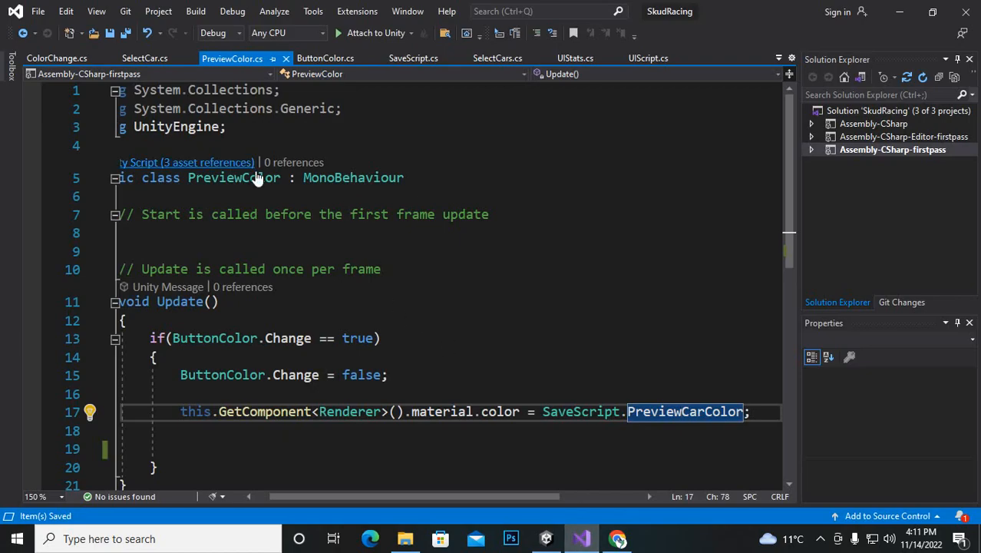
left_click(150, 63)
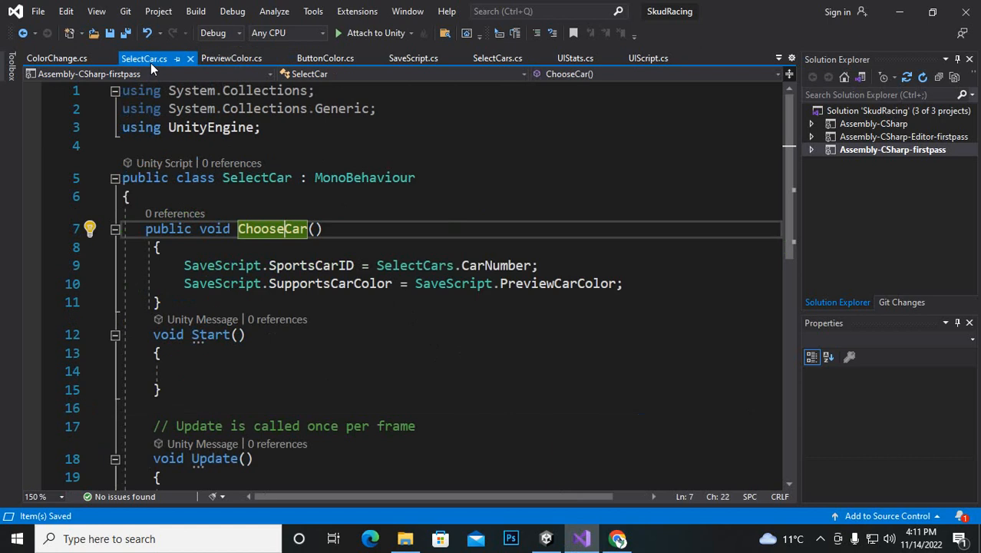
left_click(262, 201)
scroll(301, 196, "down", 2)
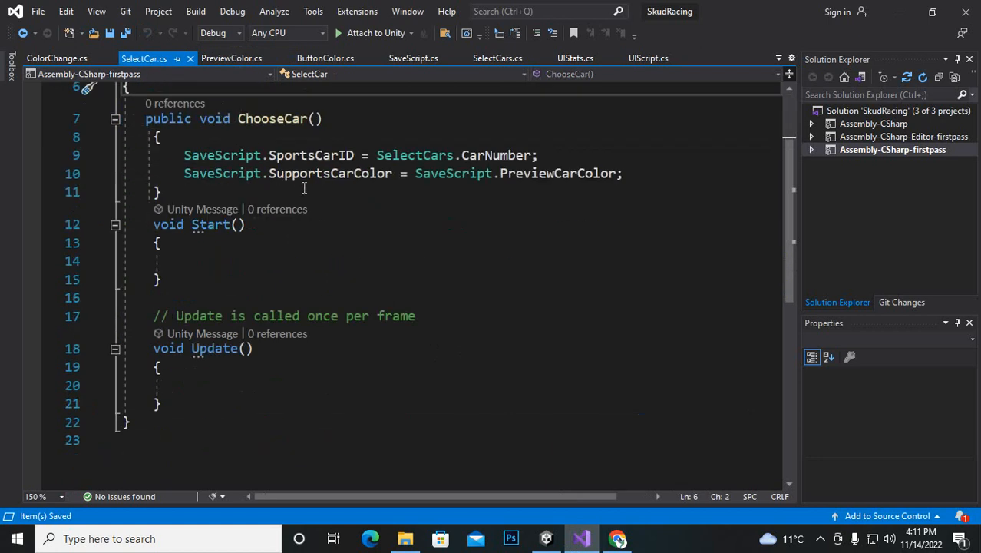
scroll(290, 188, "up", 1)
left_click(274, 177)
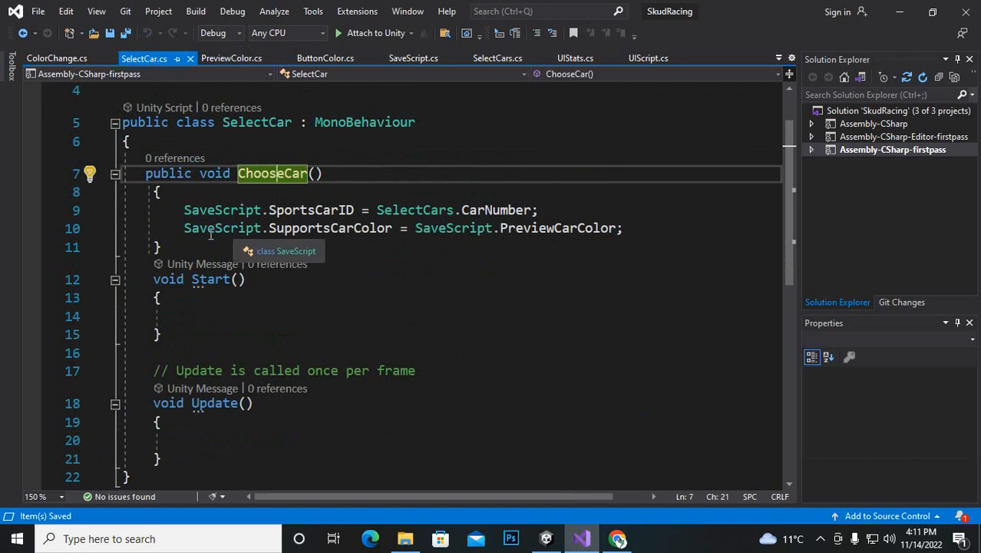
left_click(398, 315)
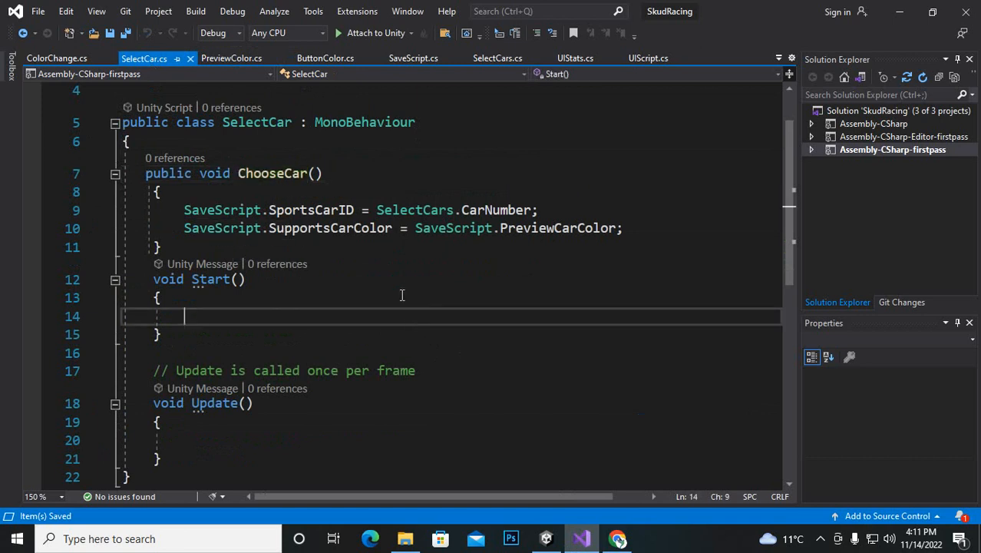
Step: Examine the ChooseCar lines that assign SaveScript.SportsCarID and SaveScript.SupportsCarColor and the values they take
left_click(256, 212)
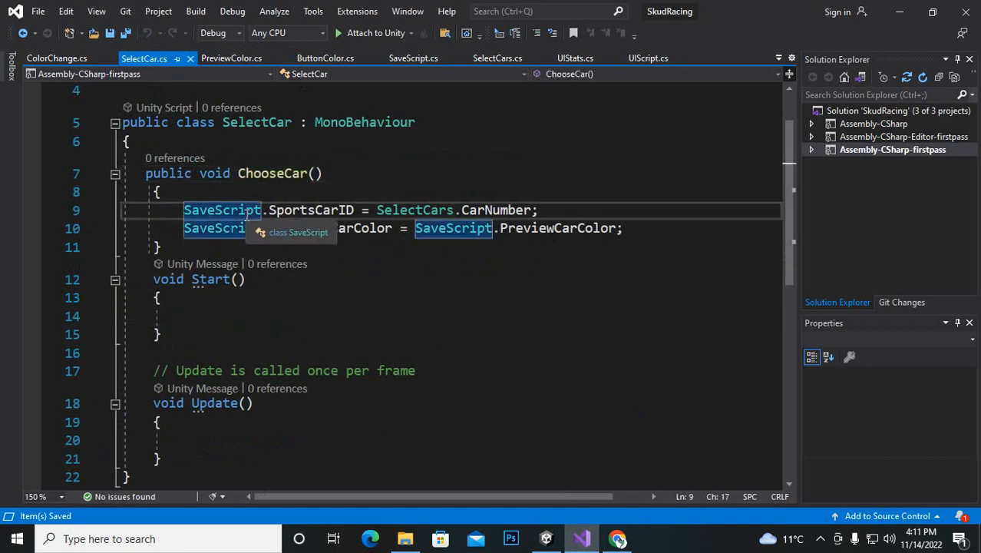
left_click(333, 210)
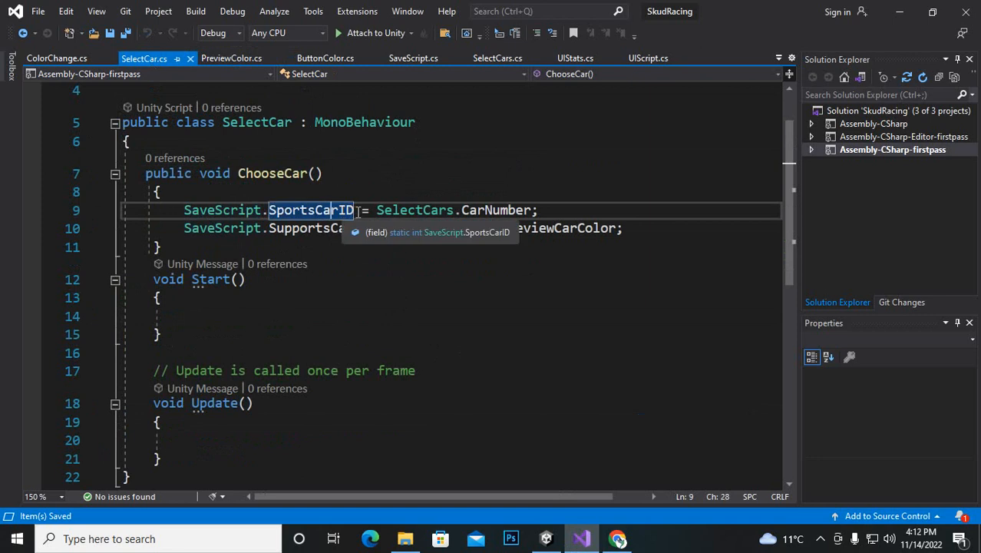
double_click(341, 210)
left_click_drag(443, 212, 530, 214)
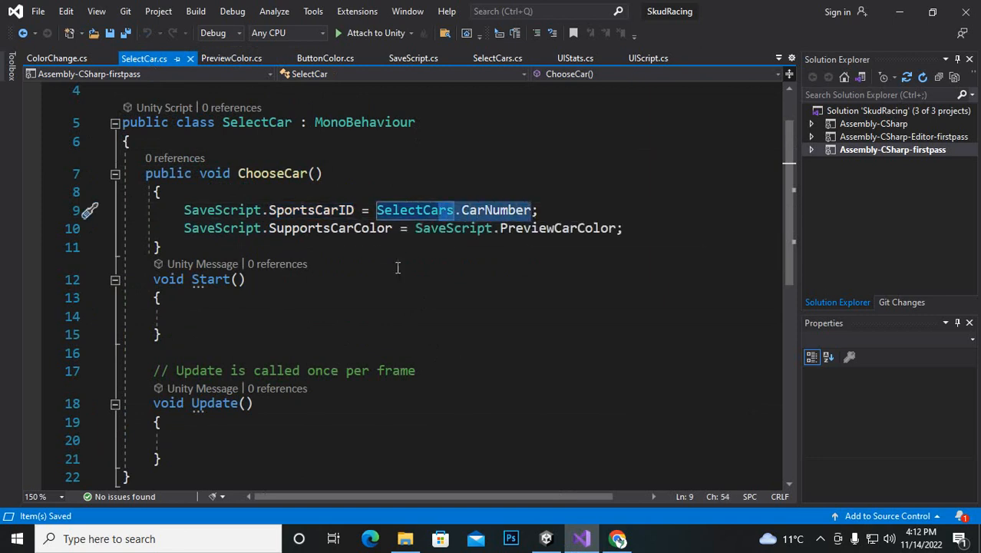
left_click(246, 279)
left_click(240, 228)
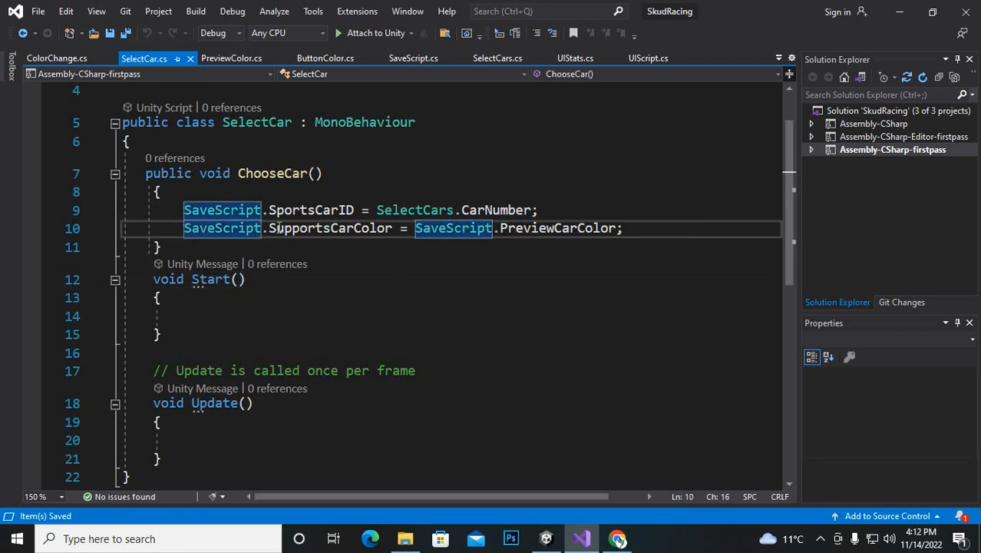
left_click(356, 232)
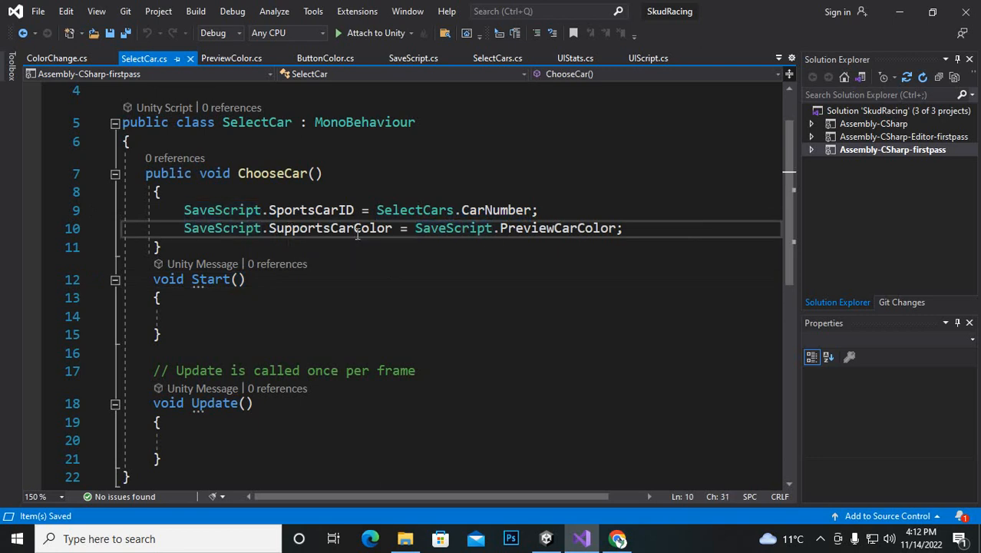
left_click_drag(357, 232, 386, 231)
left_click(553, 229)
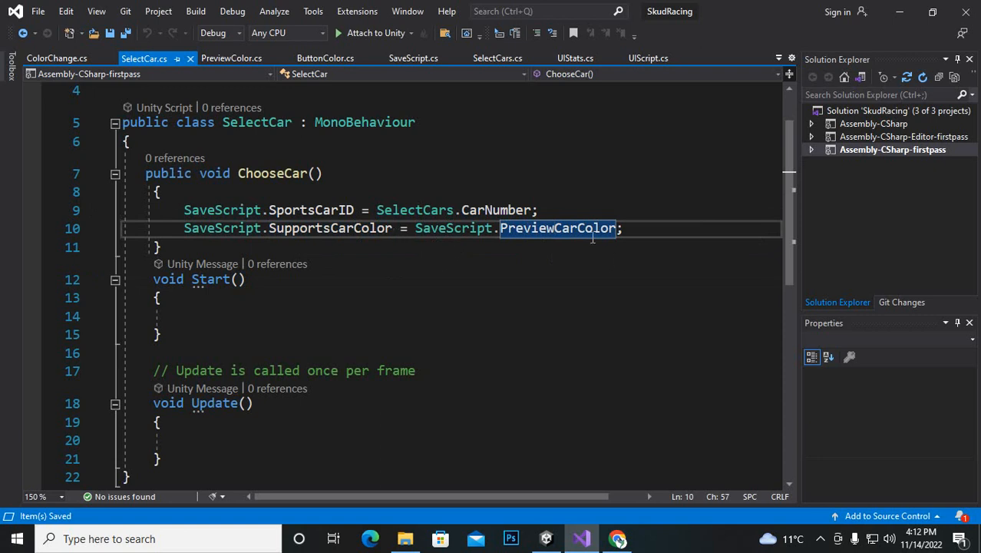
left_click_drag(586, 232, 532, 240)
left_click_drag(338, 234, 266, 233)
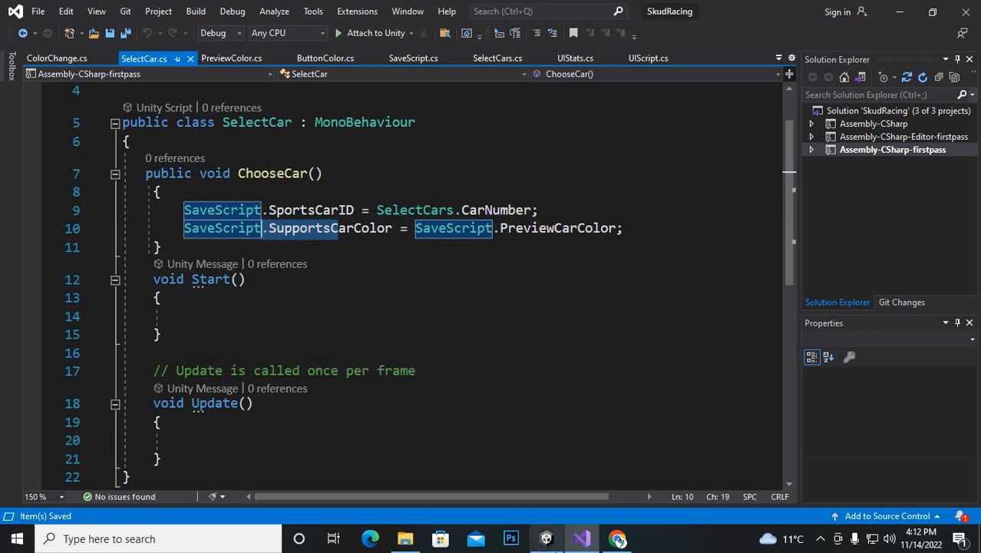
Step: Switch to Unity and add the Select Car script as a component to the Canvas object
left_click(545, 538)
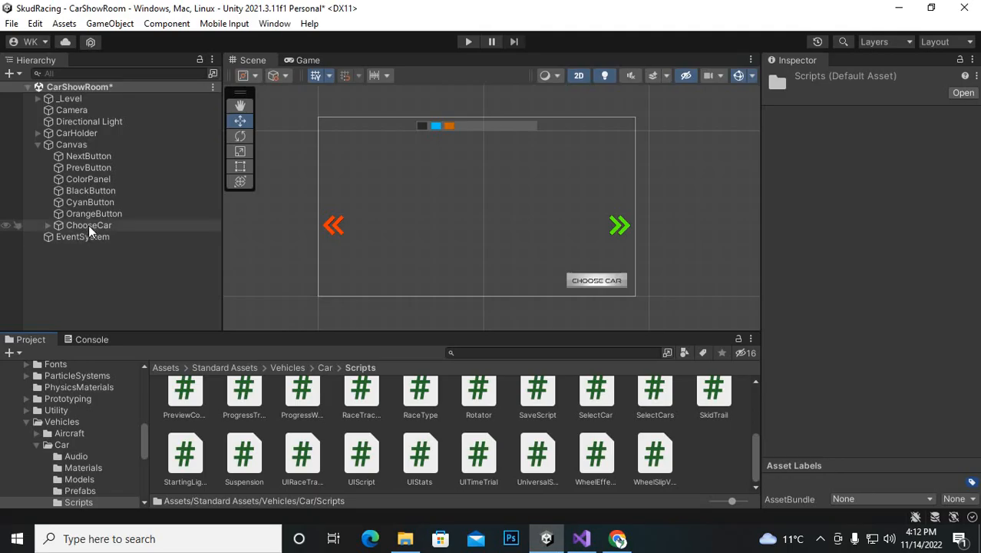
left_click(80, 146)
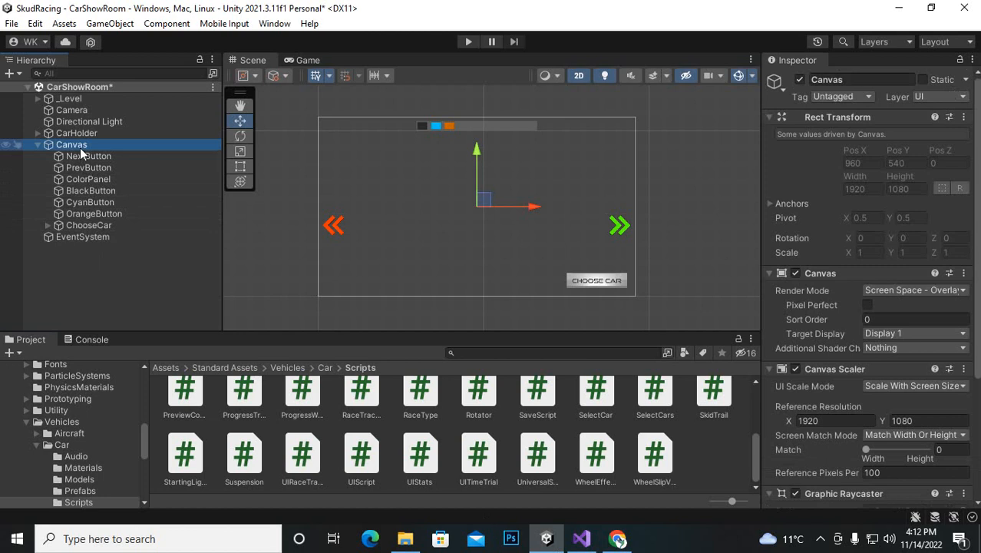
scroll(966, 343, "down", 5)
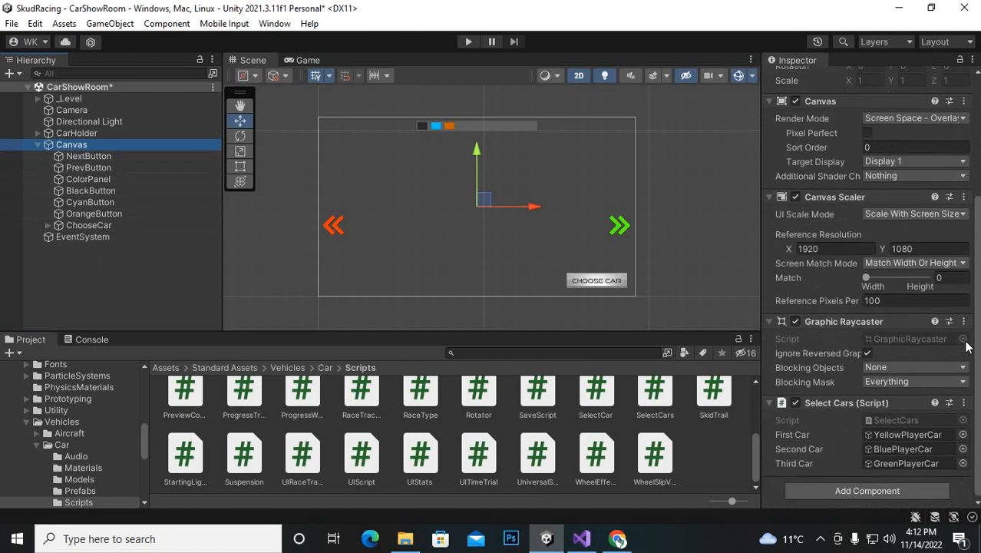
left_click(874, 491)
type("pre")
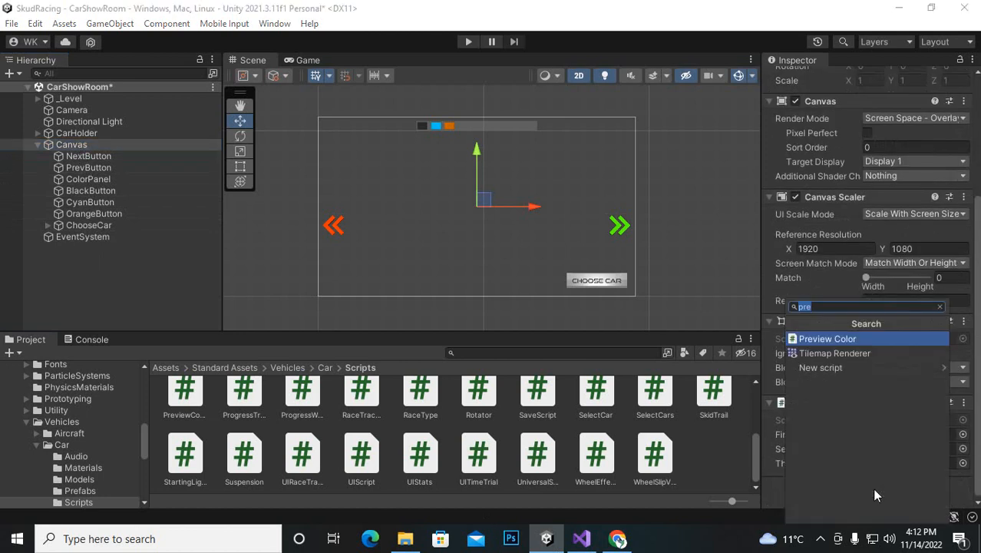
type("SELEC")
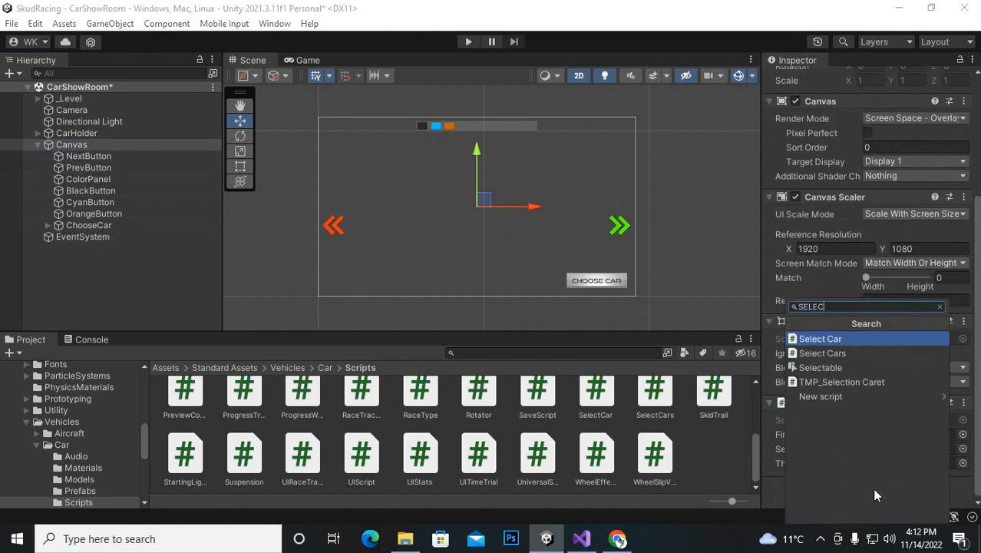
left_click(865, 337)
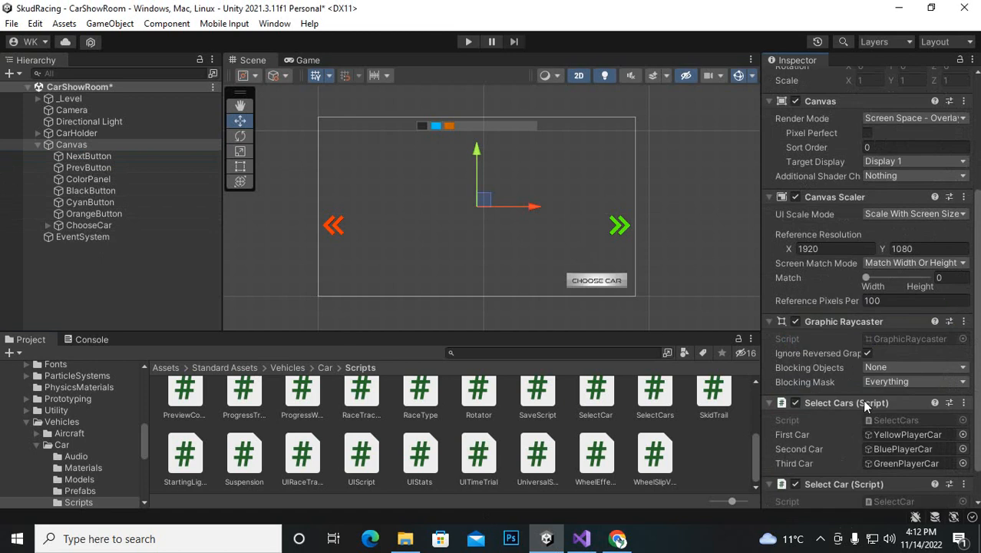
scroll(814, 413, "down", 2)
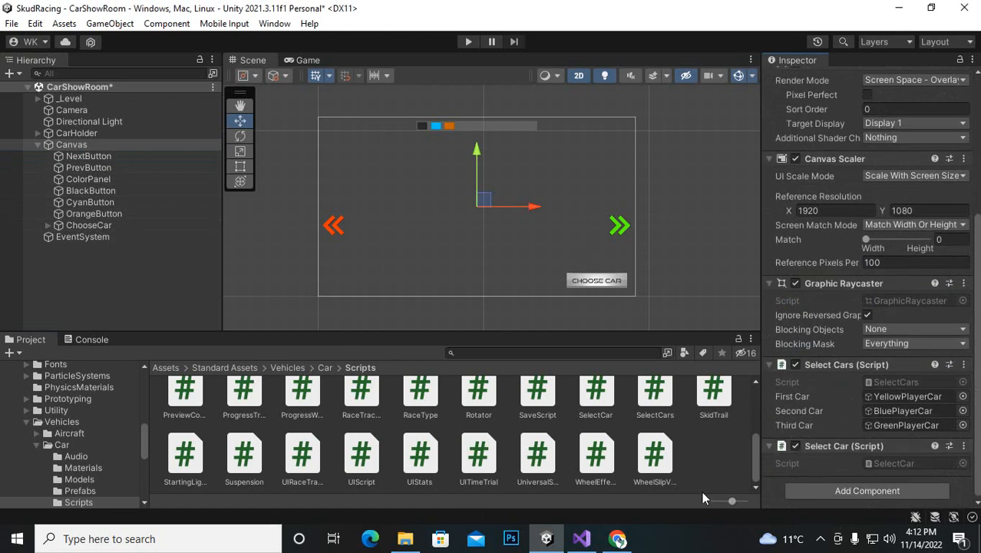
Step: Check the ChooseCar method name in SelectCar.cs in Visual Studio, and return to Unity
left_click(581, 538)
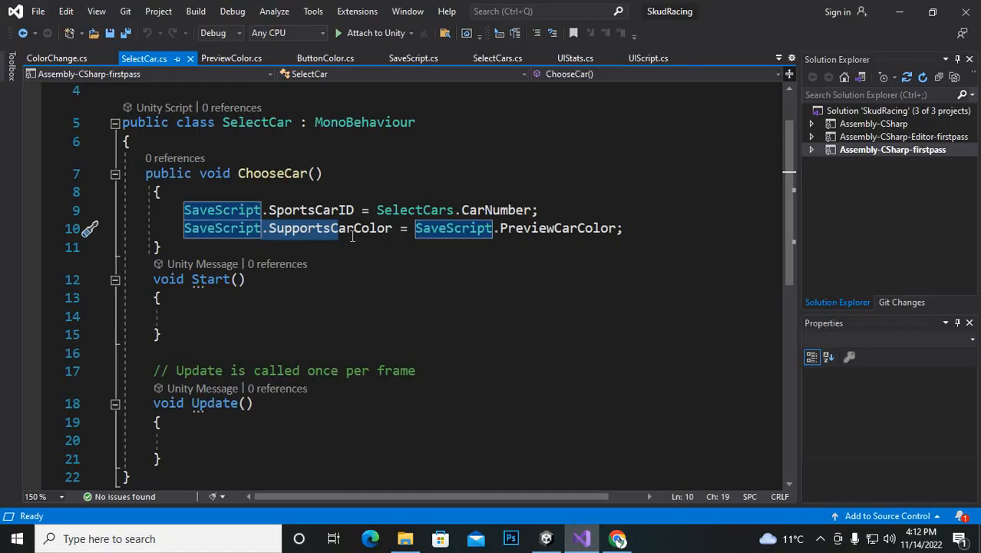
left_click_drag(238, 173, 324, 174)
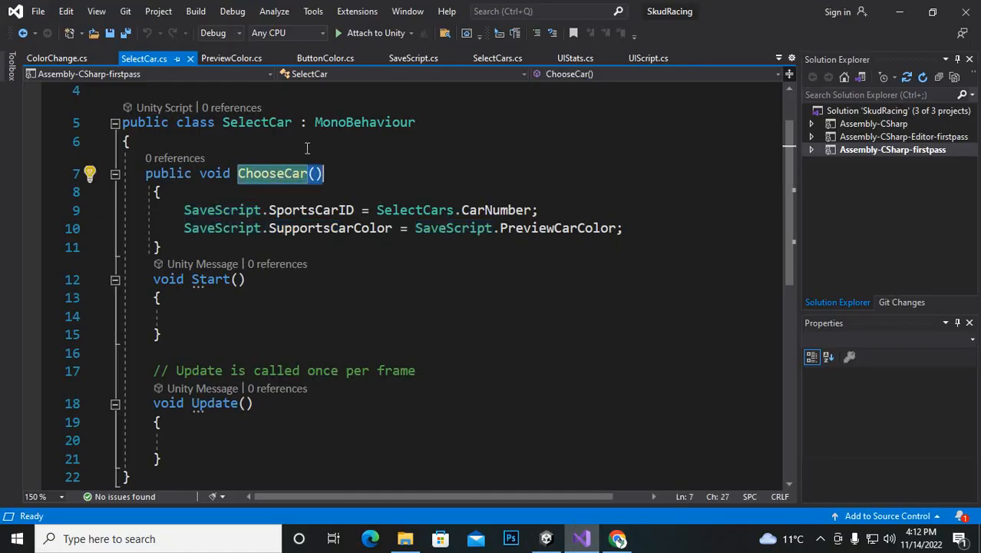
left_click(546, 539)
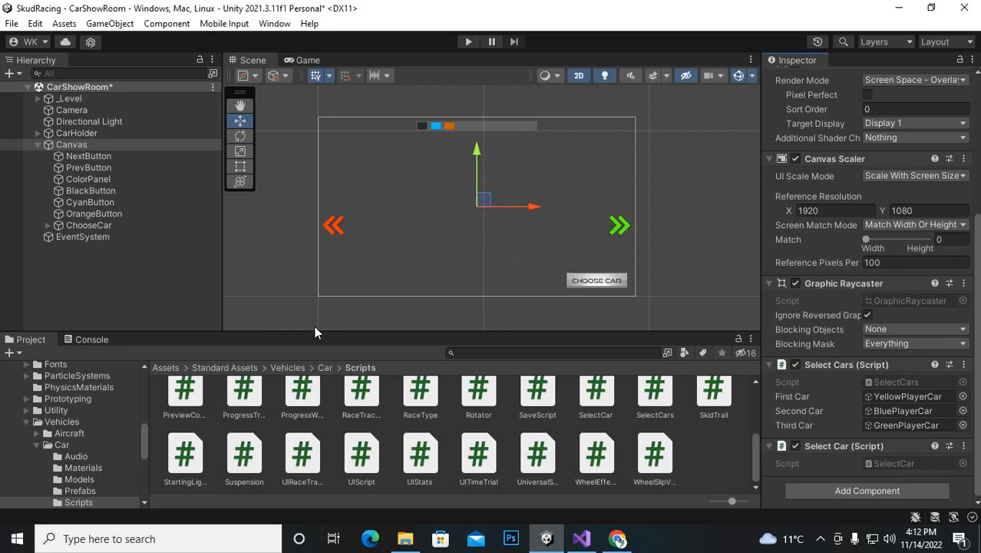
Step: Add an On Click event to the ChooseCar button with Canvas as its object and SelectCar.ChooseCar as its function
left_click(111, 227)
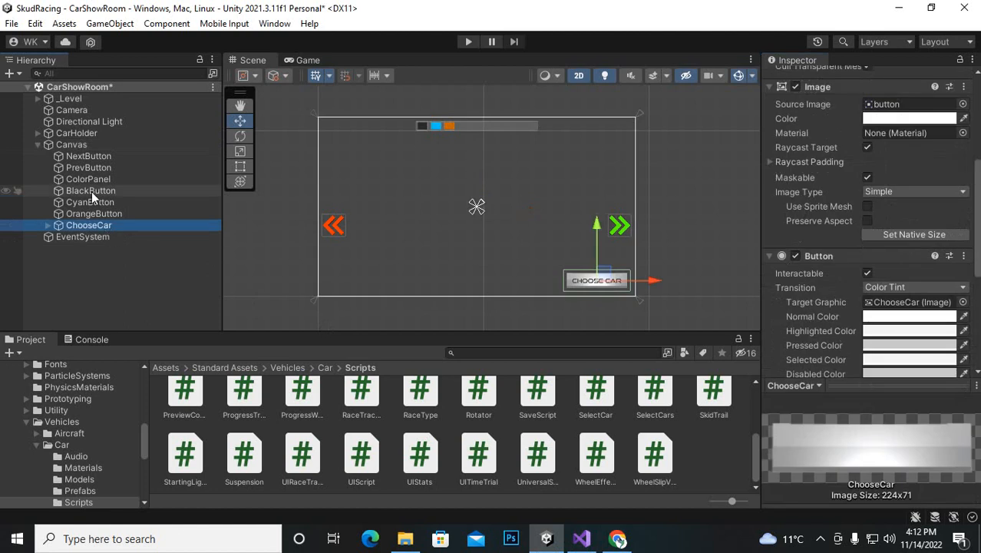
left_click(76, 133)
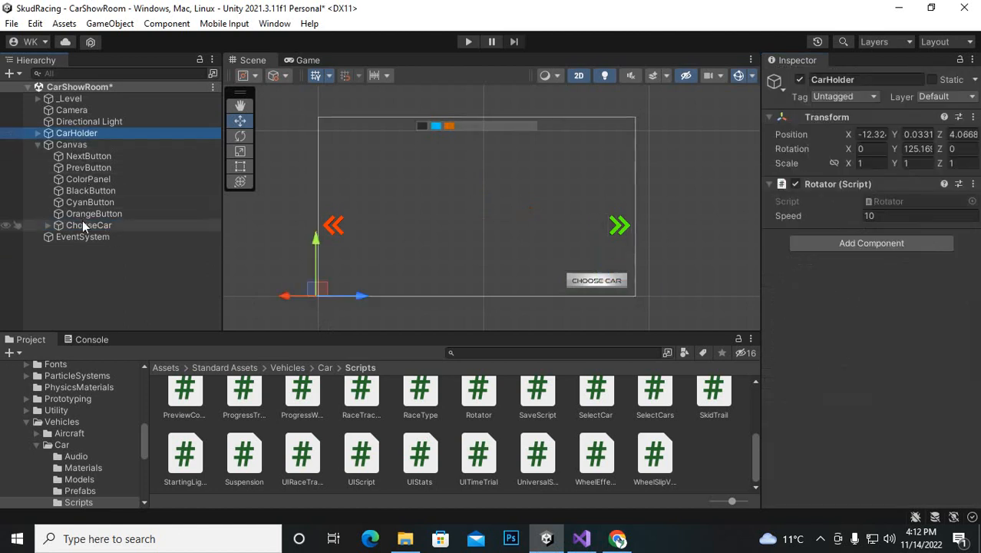
left_click(88, 225)
scroll(941, 335, "down", 10)
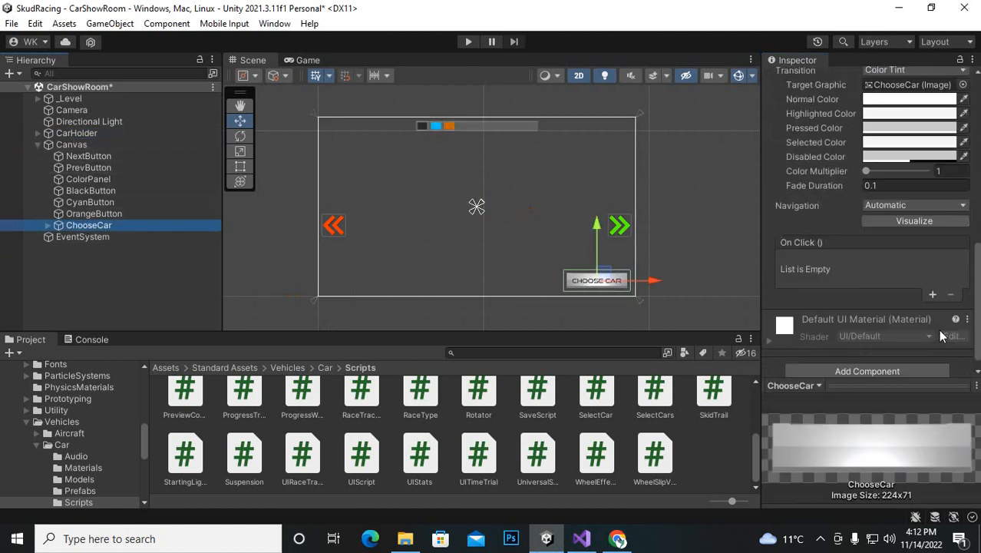
left_click(932, 296)
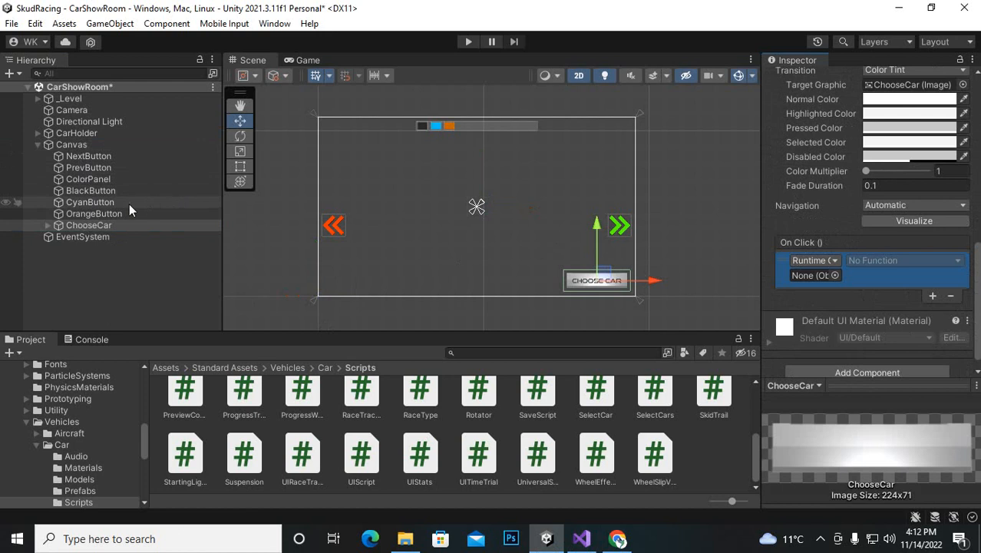
left_click_drag(75, 150, 815, 276)
left_click(872, 261)
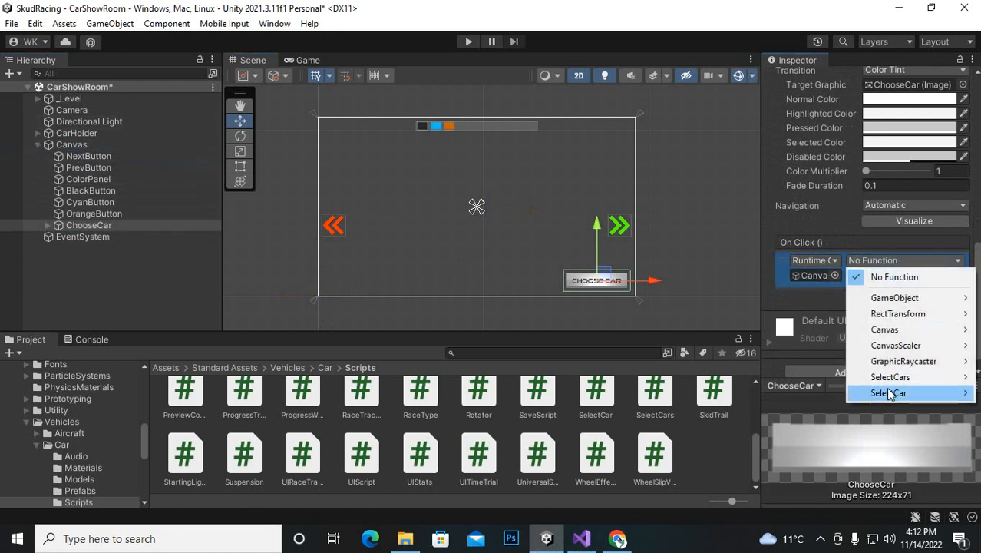
mouse_move(889, 393)
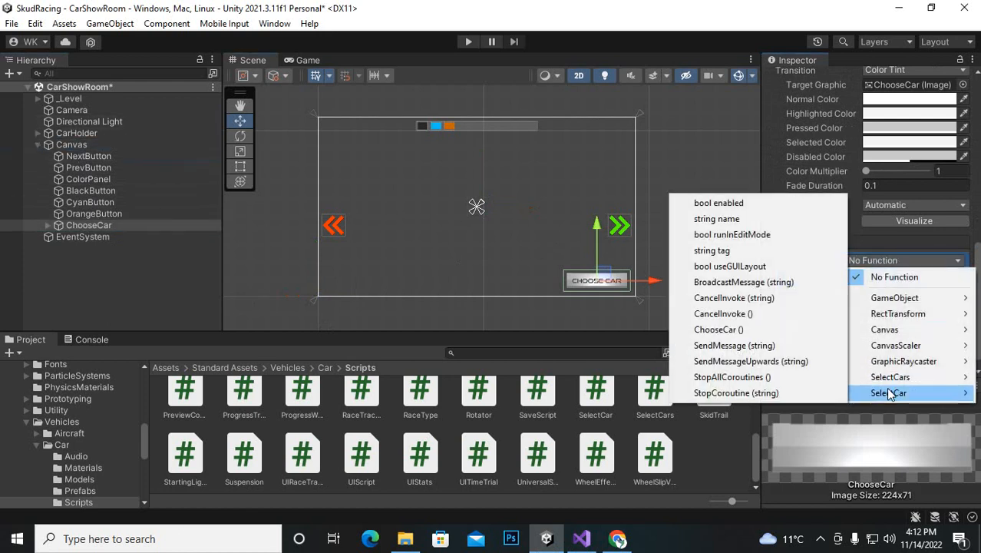
left_click(748, 329)
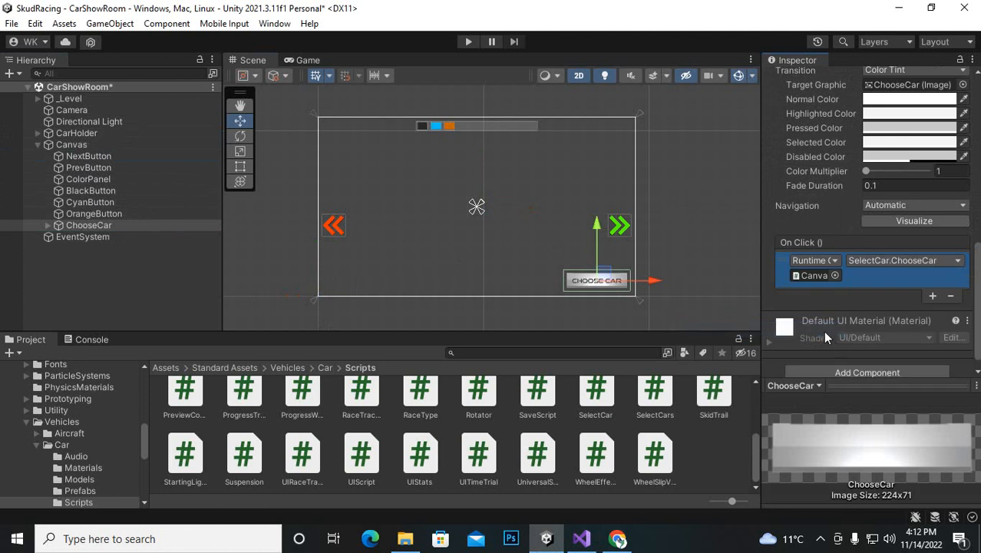
Step: Switch to Visual Studio and review the ColorChange class in ColorChange.cs from its start through the Start method
left_click(582, 538)
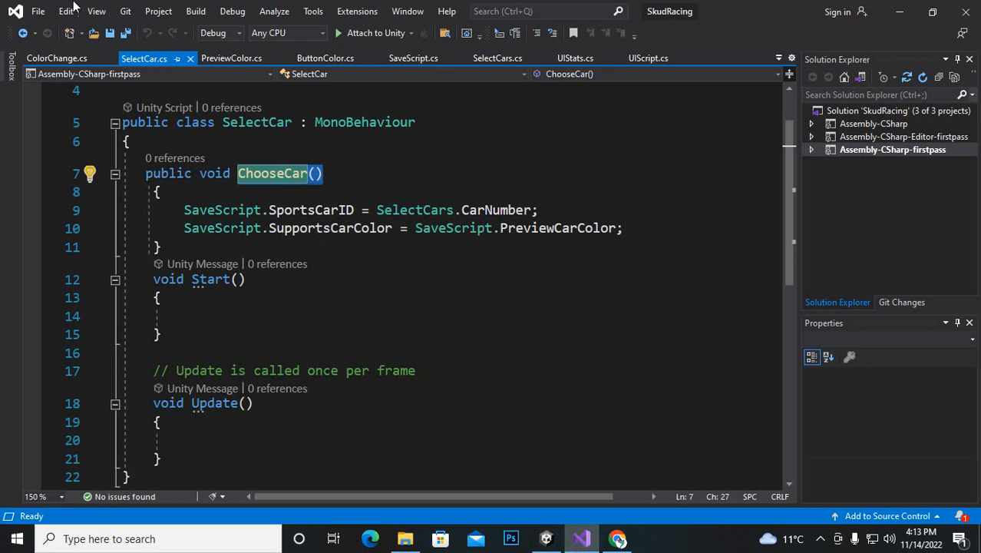
left_click(46, 59)
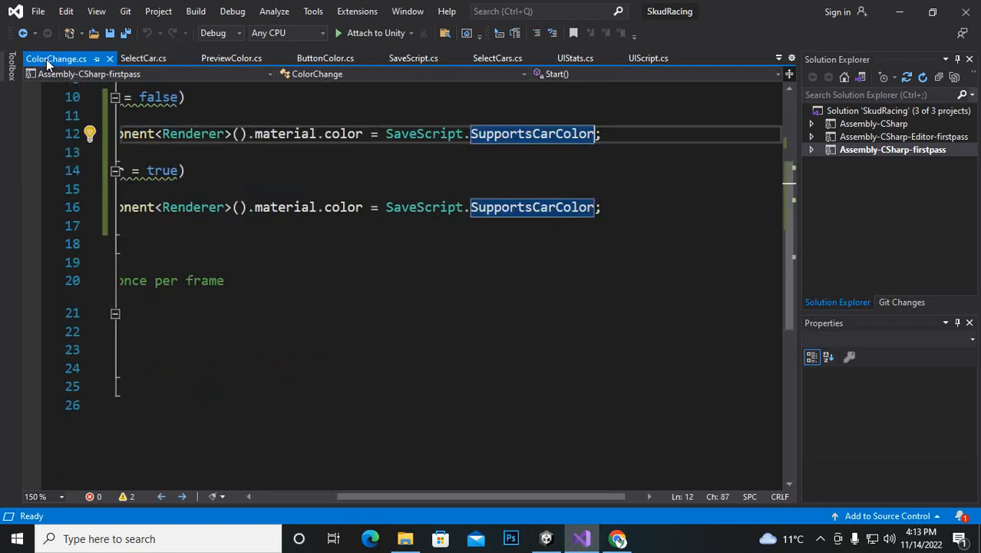
scroll(528, 260, "up", 3)
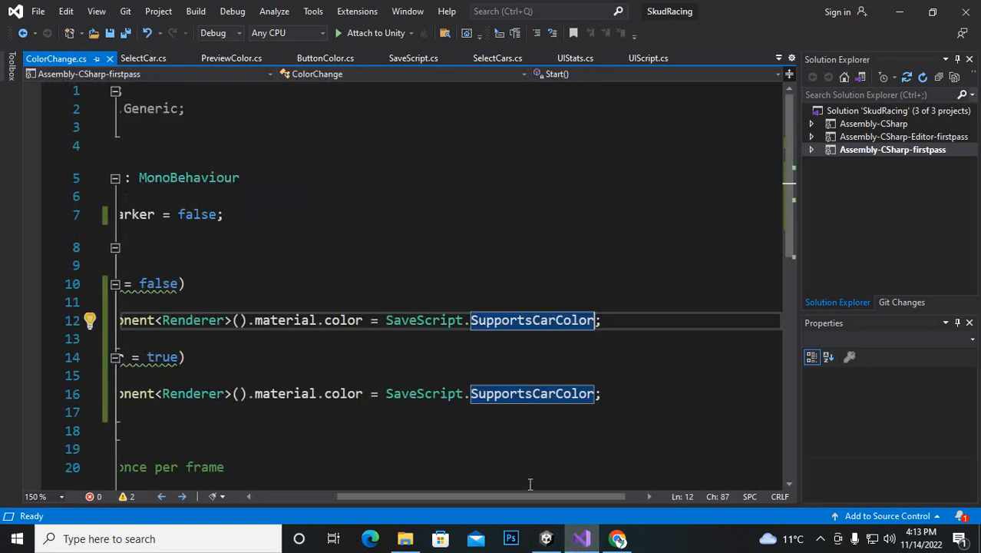
left_click_drag(524, 496, 283, 476)
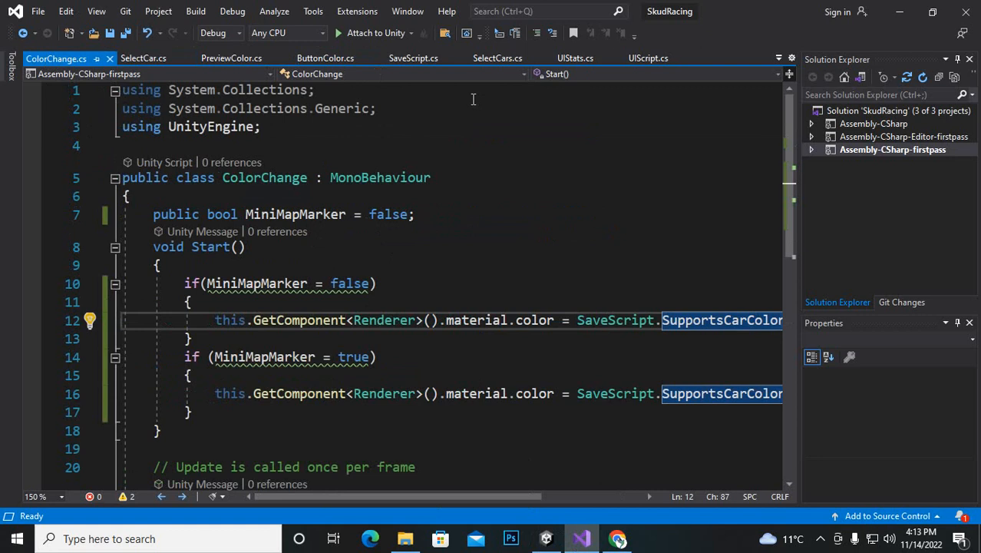
scroll(468, 314, "down", 1)
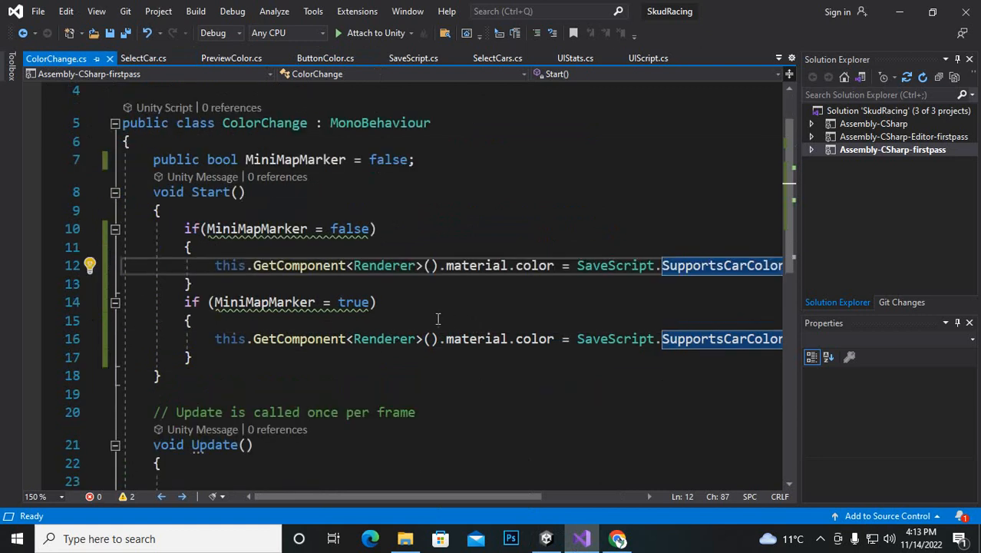
scroll(466, 311, "up", 1)
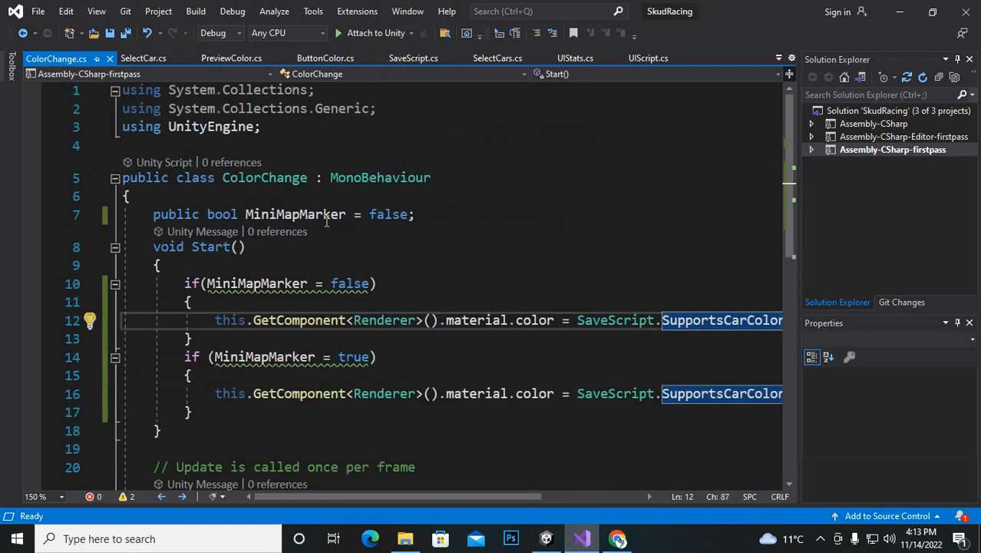
scroll(368, 354, "down", 2)
scroll(341, 332, "up", 2)
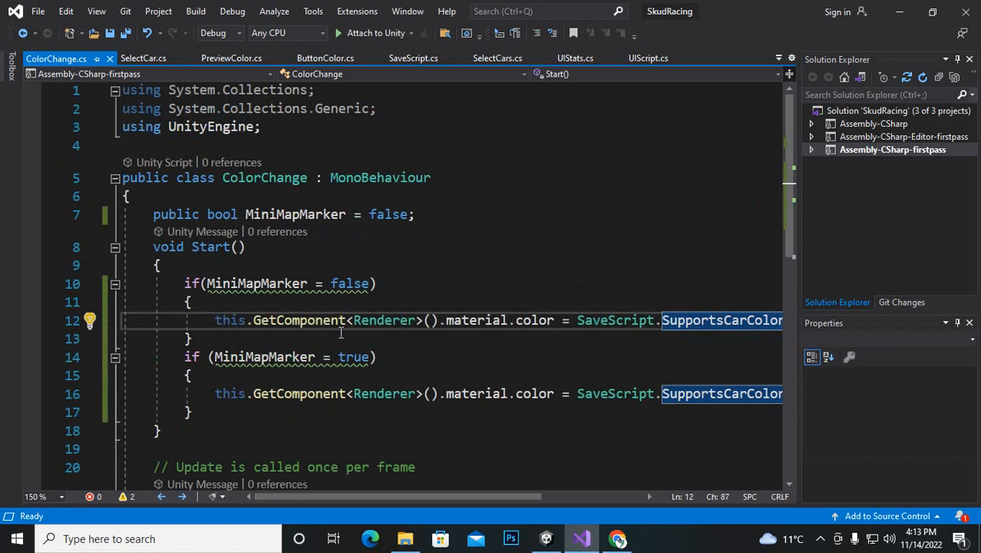
Step: Examine the MiniMapMarker declaration and the renderer color assignment in the false branch of ColorChange's Start method
left_click(205, 217)
scroll(231, 246, "down", 1)
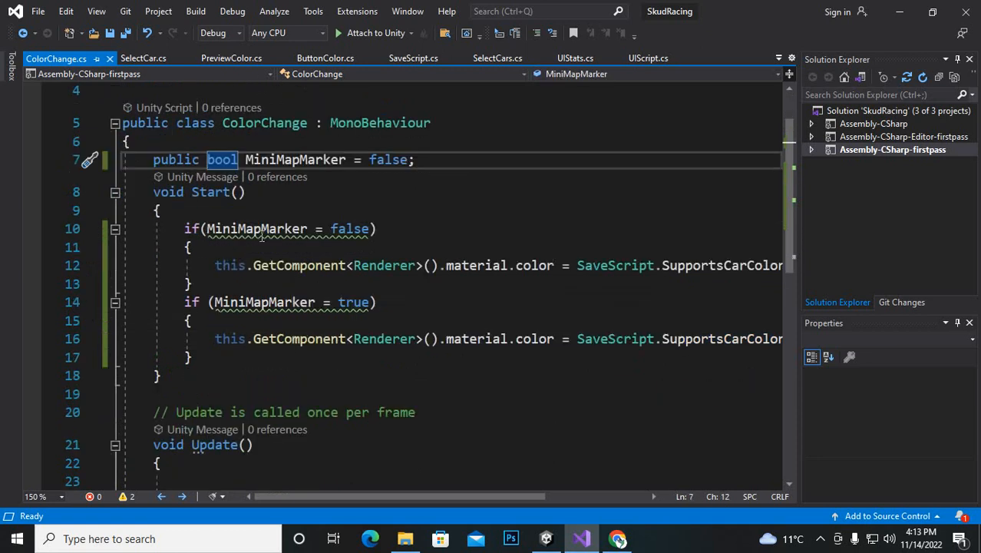
left_click(354, 230)
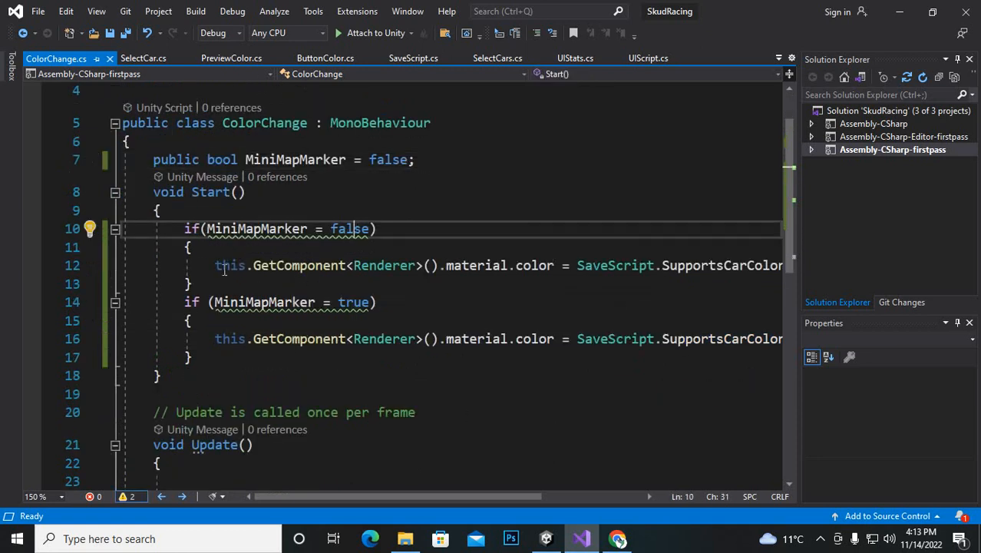
left_click_drag(216, 266, 779, 265)
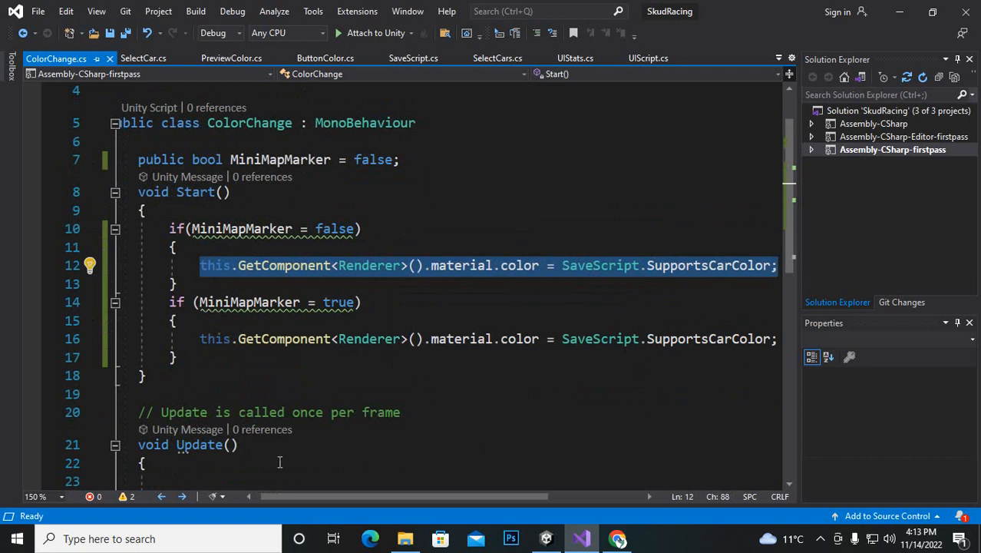
left_click_drag(331, 496, 402, 495)
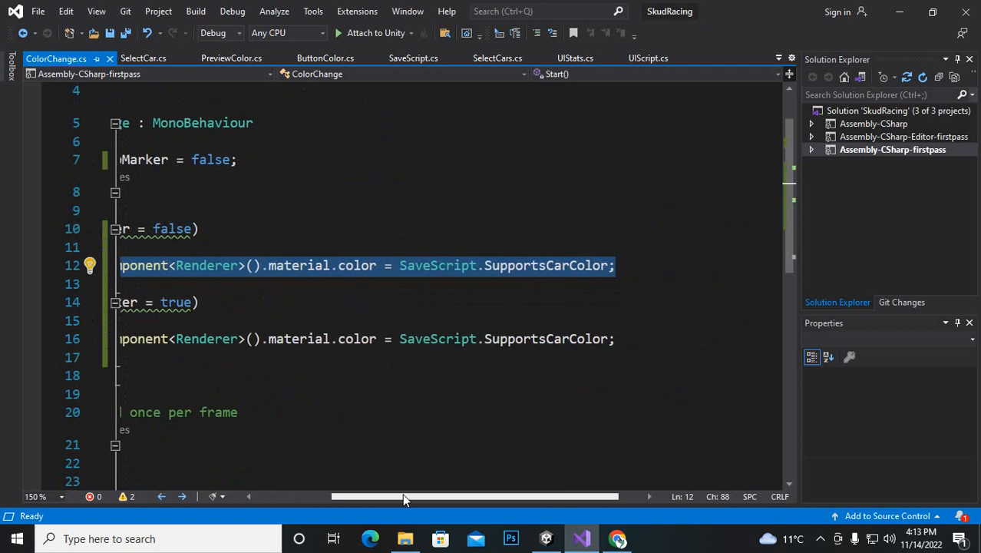
left_click(535, 266)
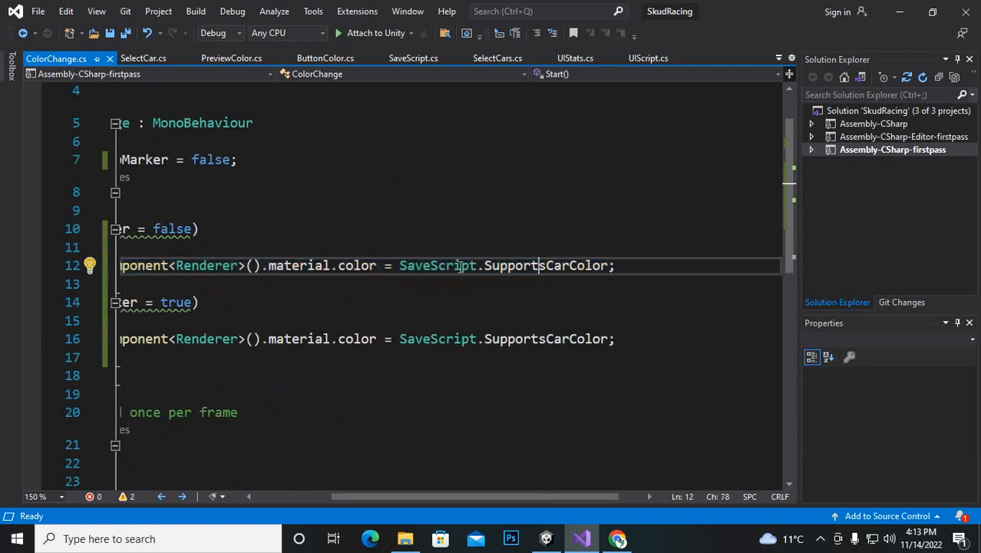
Step: Examine the SaveScript.SupportsCarColor assignment in the MiniMapMarker true branch of ColorChange.cs
scroll(495, 372, "down", 2)
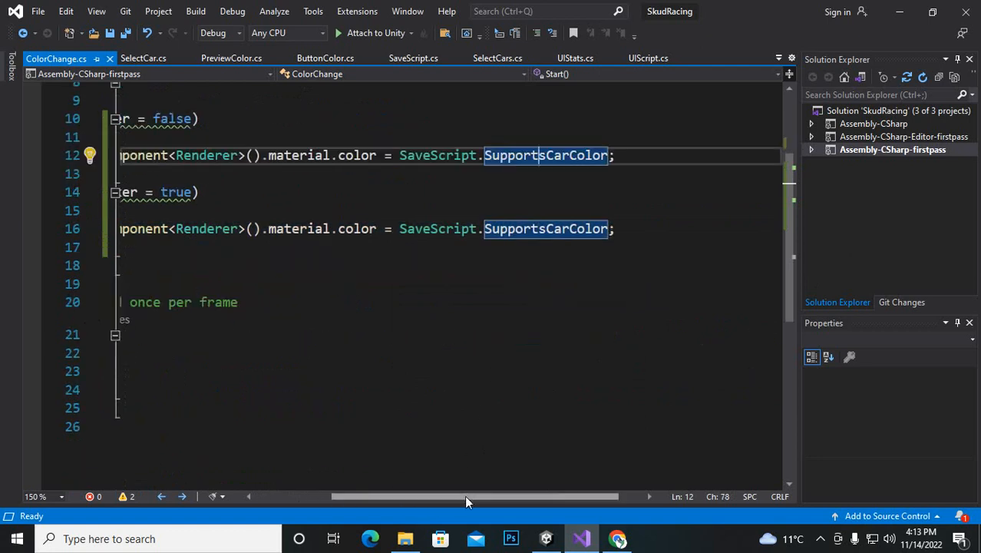
left_click(465, 459)
left_click_drag(462, 497, 384, 497)
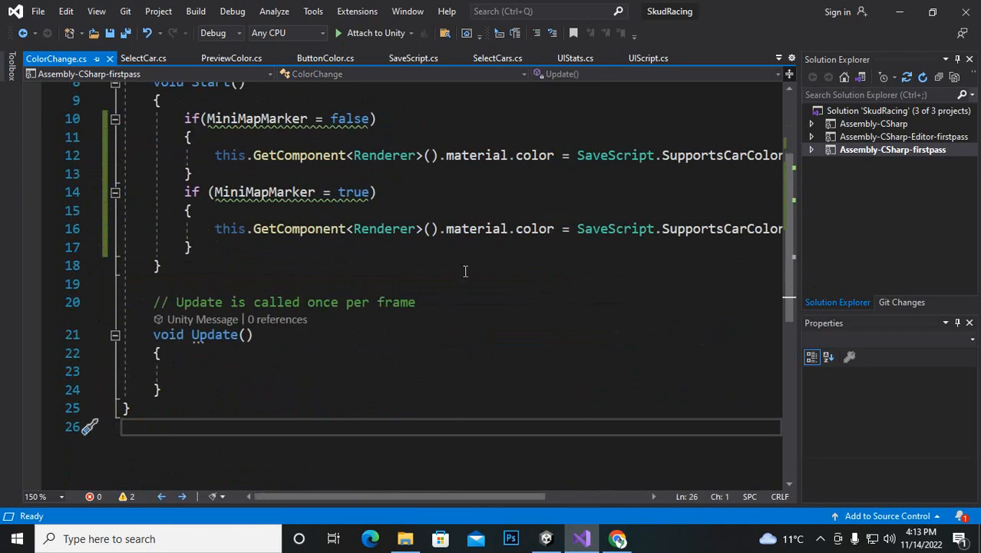
left_click(476, 230)
left_click(721, 228)
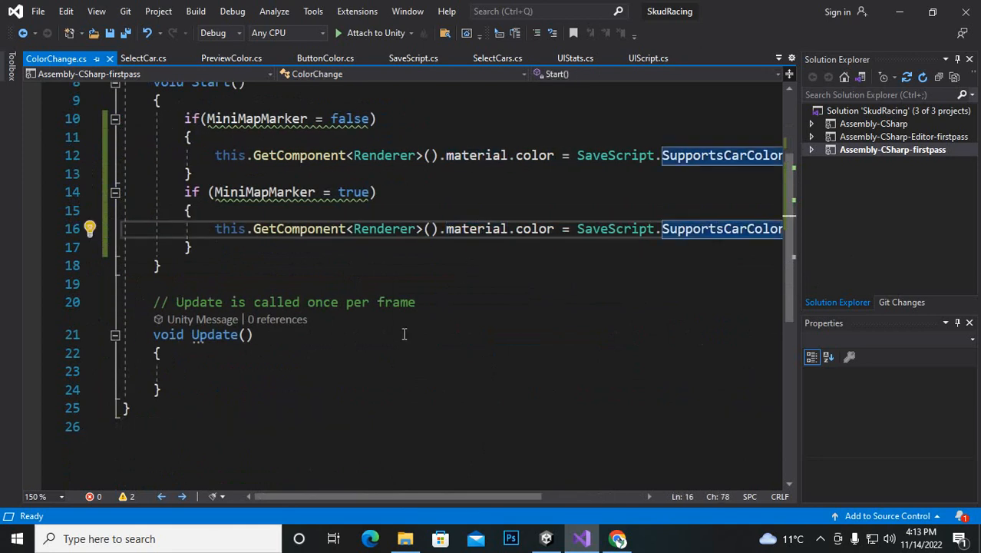
Step: Return to SelectCar.cs and examine the line that assigns SaveScript.PreviewCarColor to SaveScript.SupportsCarColor
left_click(150, 56)
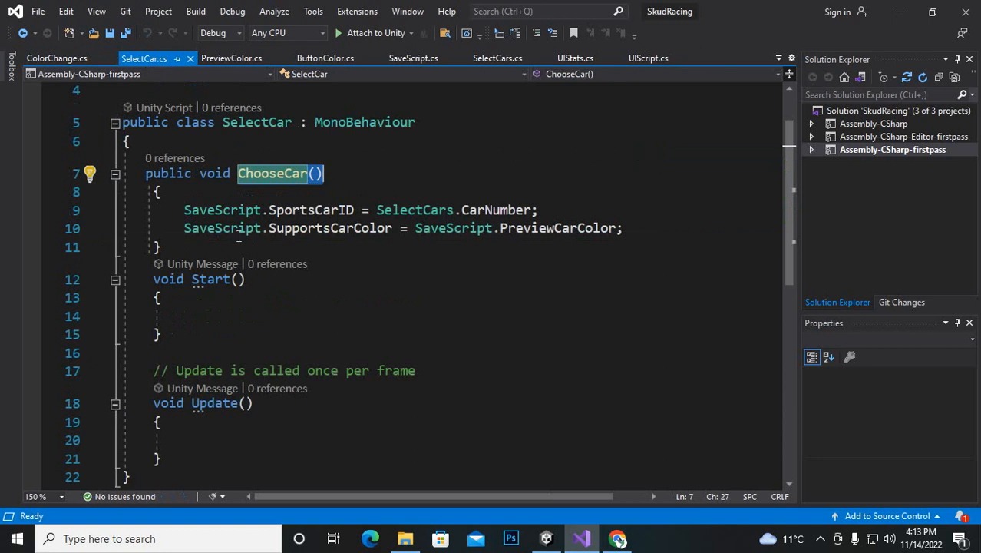
left_click(555, 229)
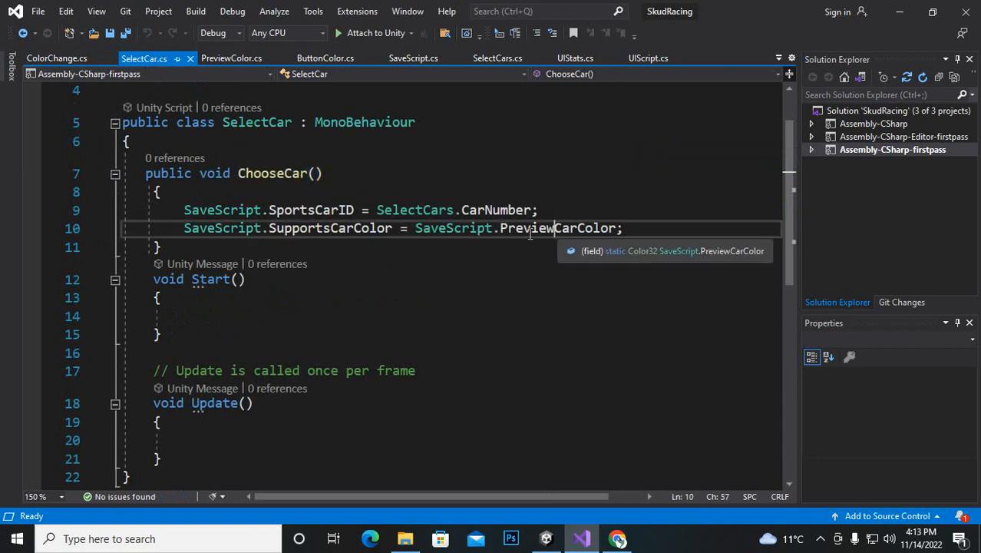
left_click(360, 229)
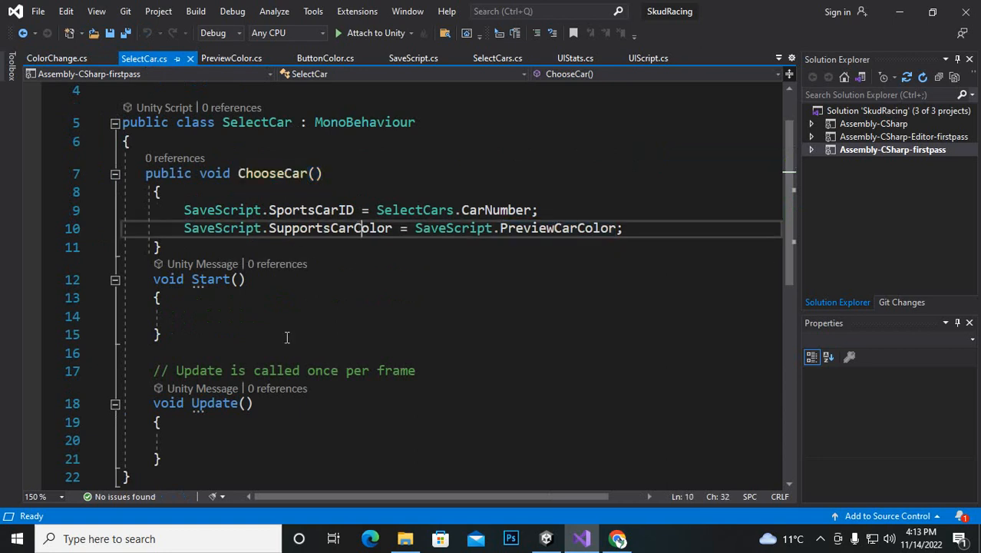
Step: Compare how SaveScript.SupportsCarColor is used in ColorChange.cs and in SelectCar.cs's ChooseCar method, finishing at the start of ColorChange.cs
left_click(49, 58)
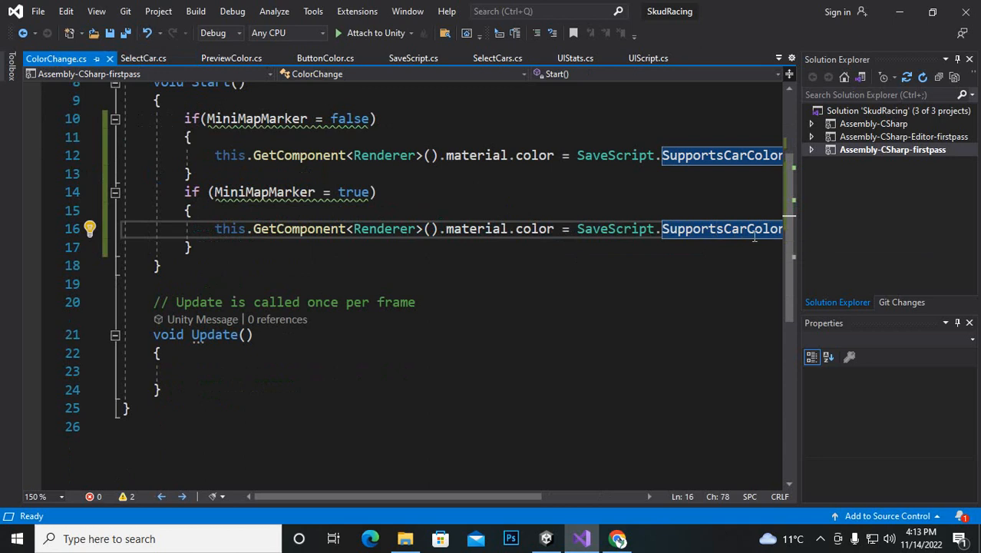
left_click(134, 58)
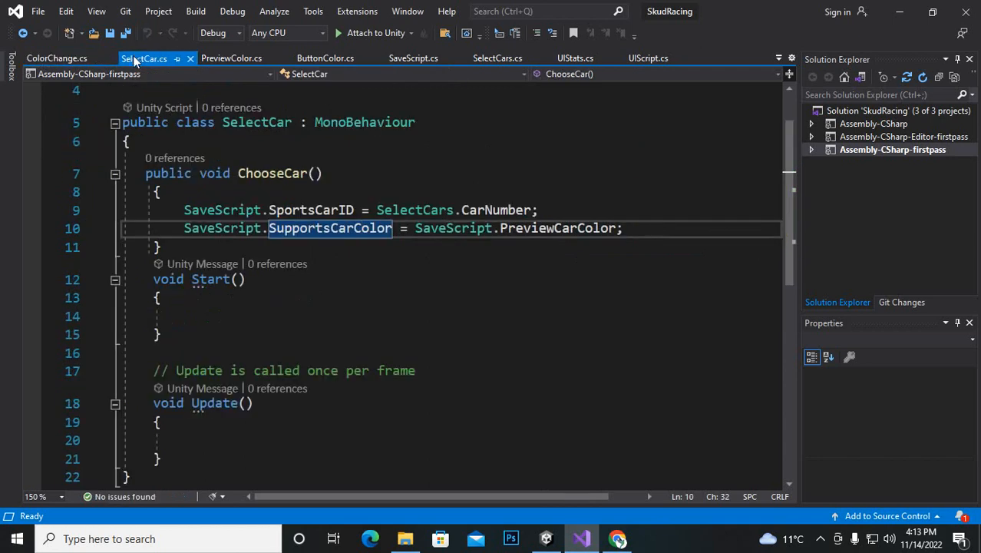
left_click(66, 59)
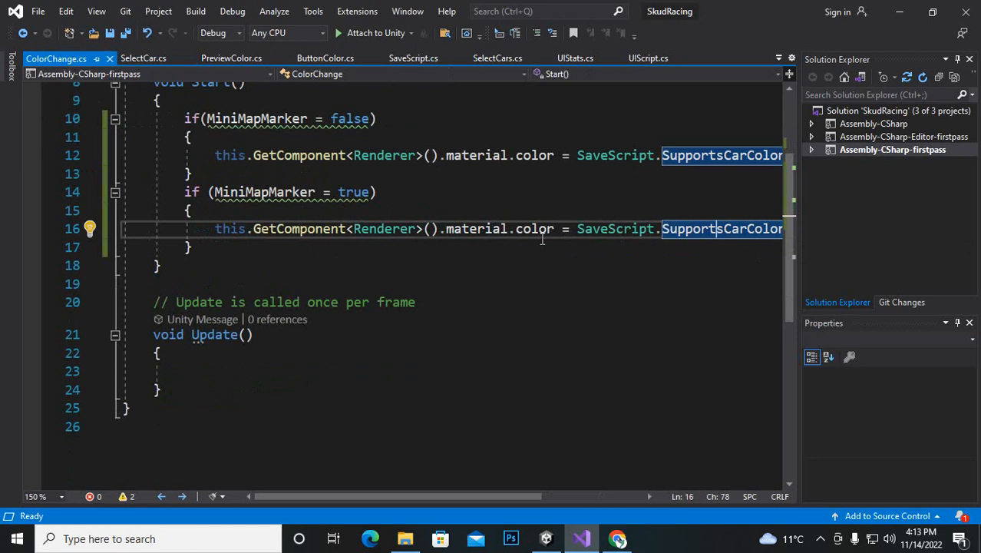
scroll(473, 449, "up", 3)
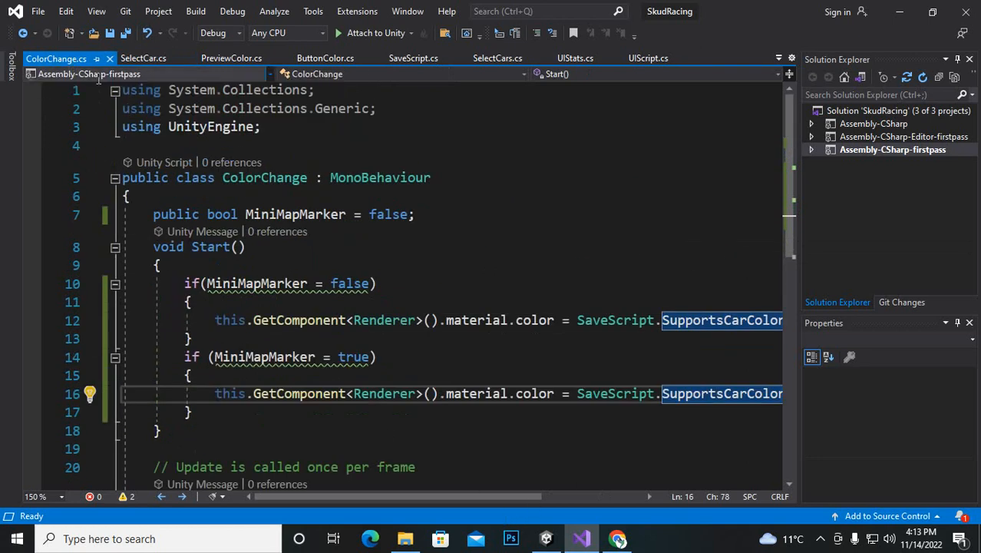
Step: Save ColorChange.cs and review the ends of the renderer color assignments in both MiniMapMarker branches
key("ctrl+s")
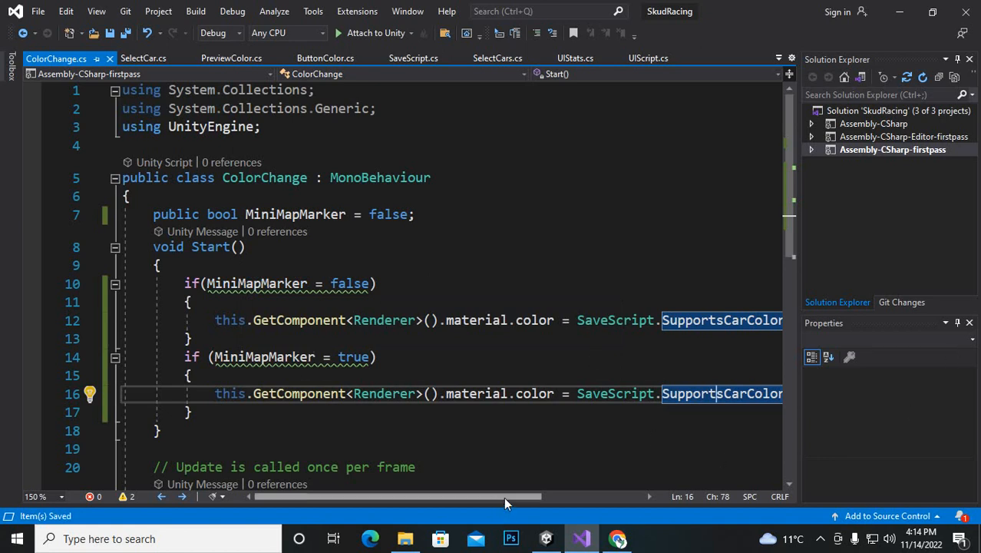
left_click_drag(504, 496, 639, 495)
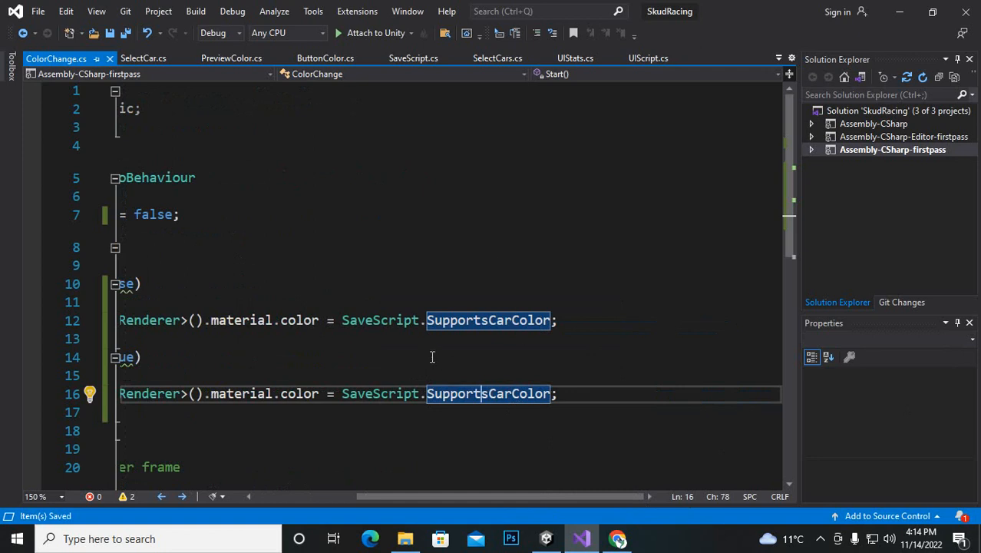
left_click(821, 539)
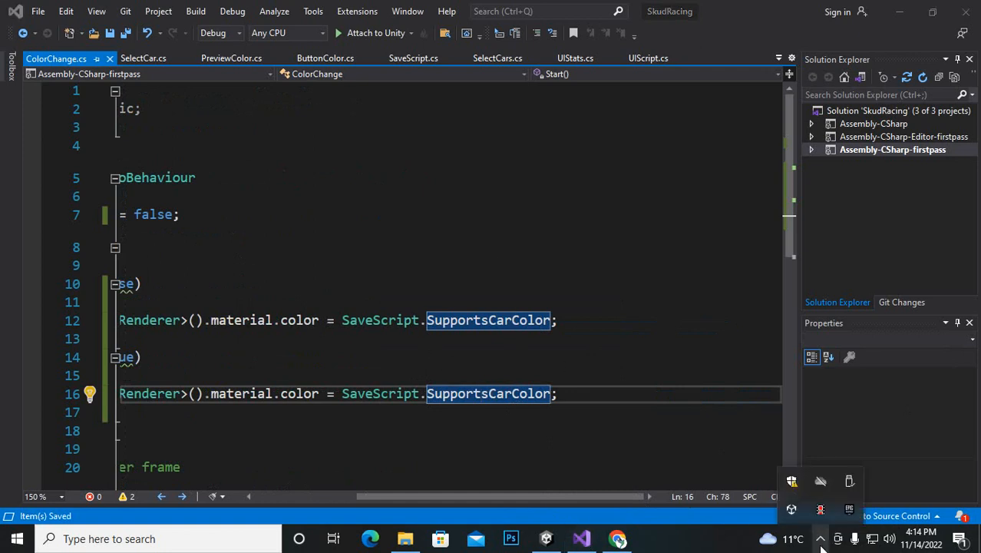